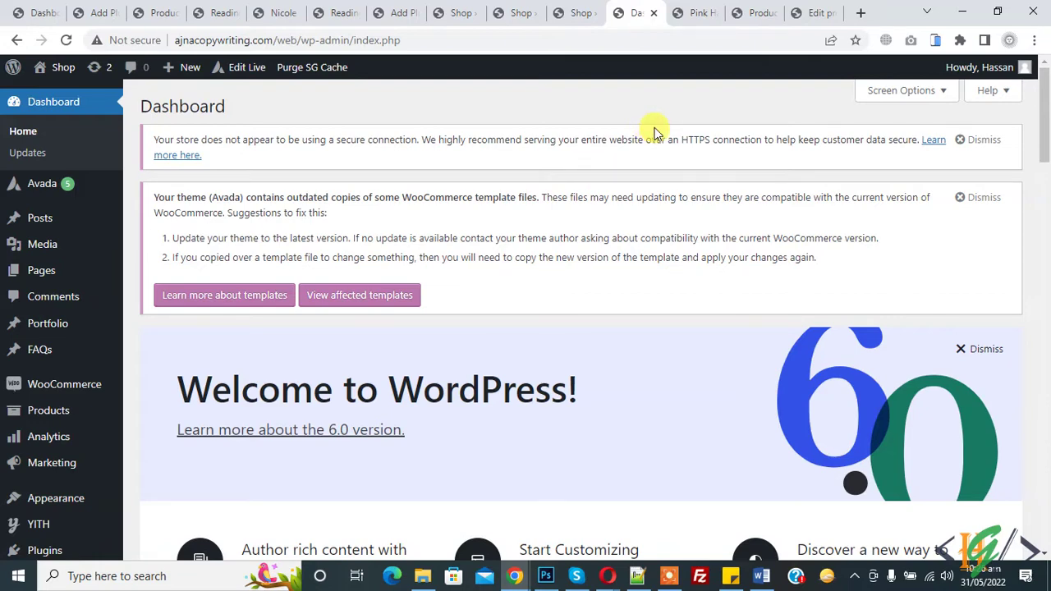
- Check the Pink Handbag page's current 'Out of stock' notice and the shop listing, then return to the Dashboard
{"action": "left_click", "coordinate": [696, 9]}
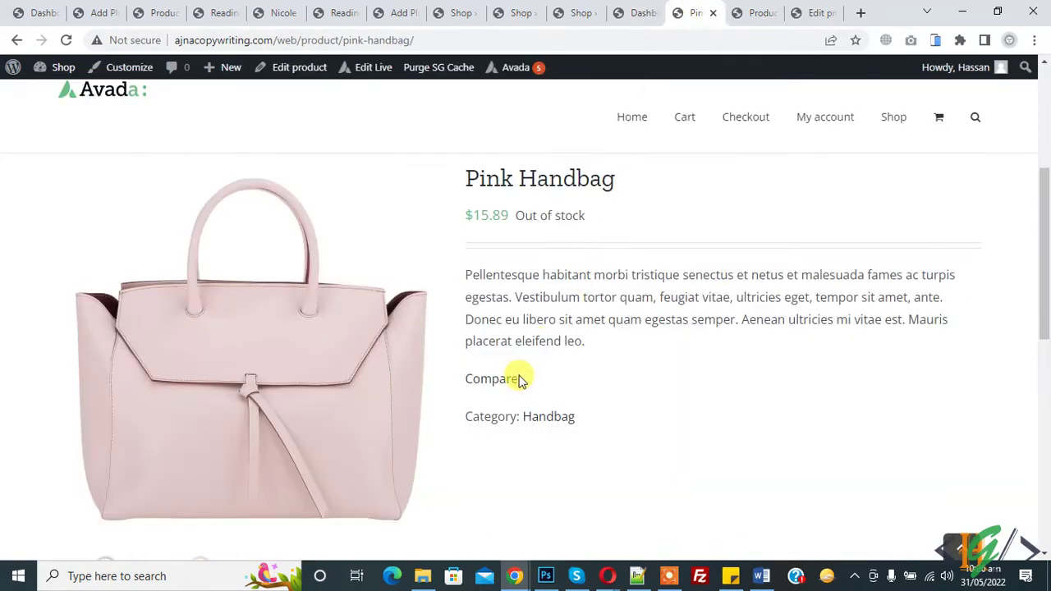
{"action": "left_click_drag", "start_coordinate": [517, 215], "coordinate": [612, 219]}
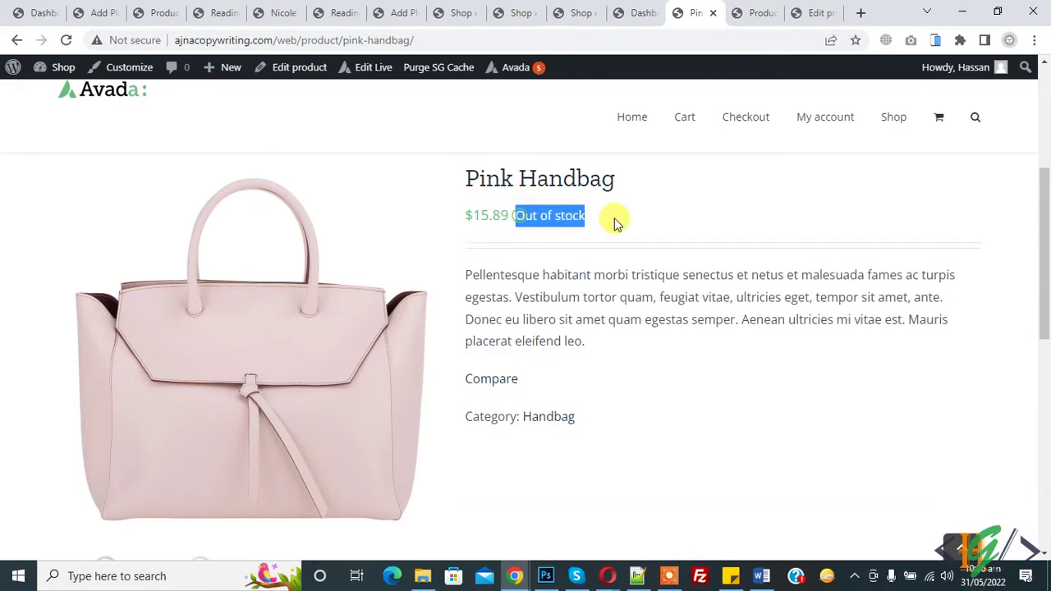
{"action": "left_click", "coordinate": [751, 12]}
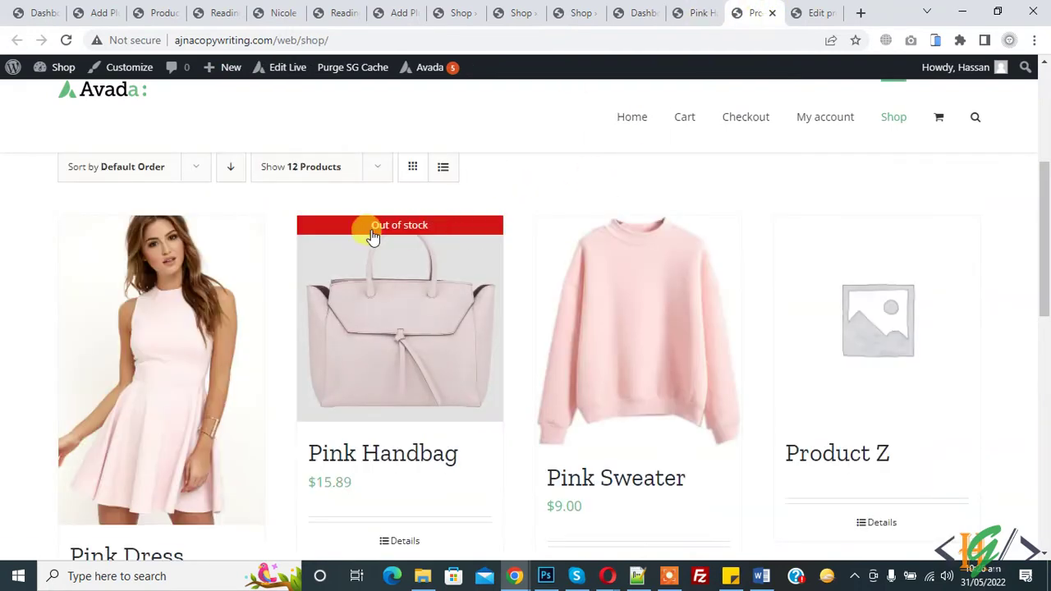
{"action": "left_click", "coordinate": [637, 11]}
- Search Add New Plugins for 'Out of Stock Message for WooCommerce', then install and activate it
{"action": "scroll", "coordinate": [105, 300], "scroll_direction": "down", "scroll_amount": 3}
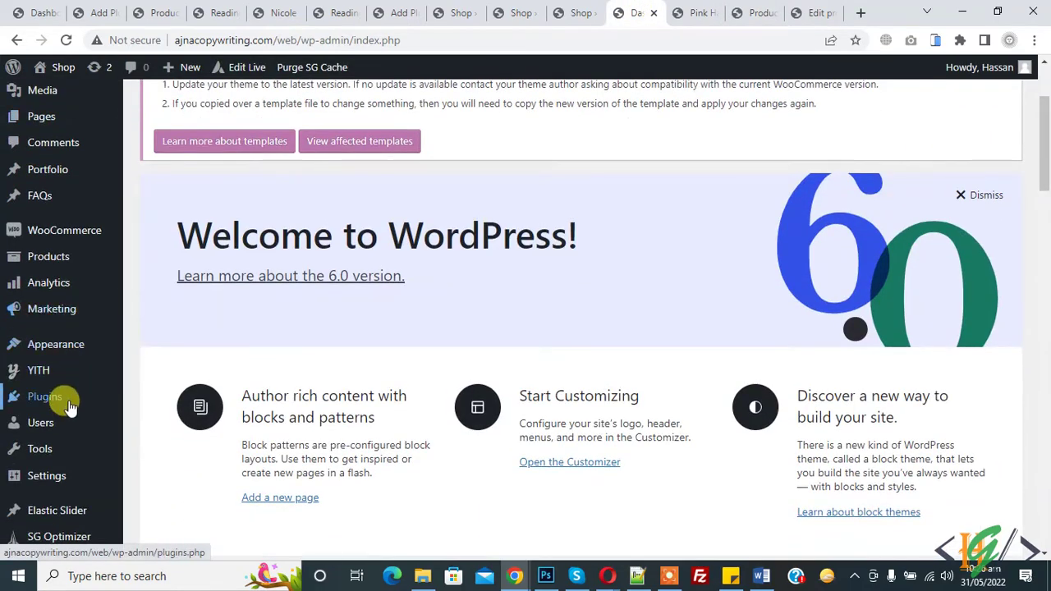
{"action": "mouse_move", "coordinate": [98, 402]}
{"action": "left_click", "coordinate": [148, 422]}
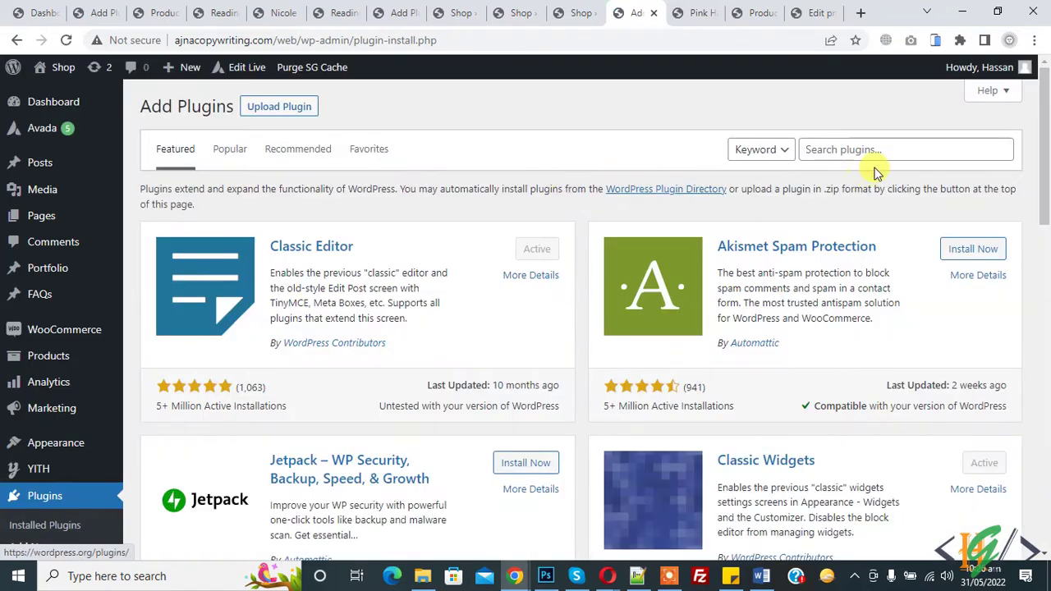
{"action": "left_click", "coordinate": [884, 151]}
{"action": "type", "text": "Out of Stock Message for WooCommerce"}
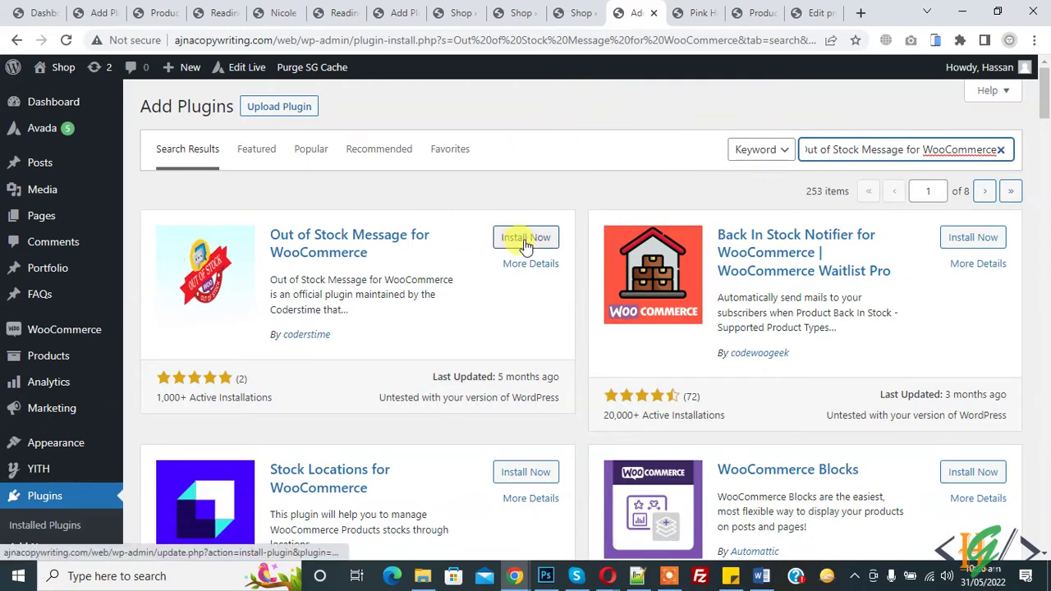
{"action": "left_click", "coordinate": [525, 244]}
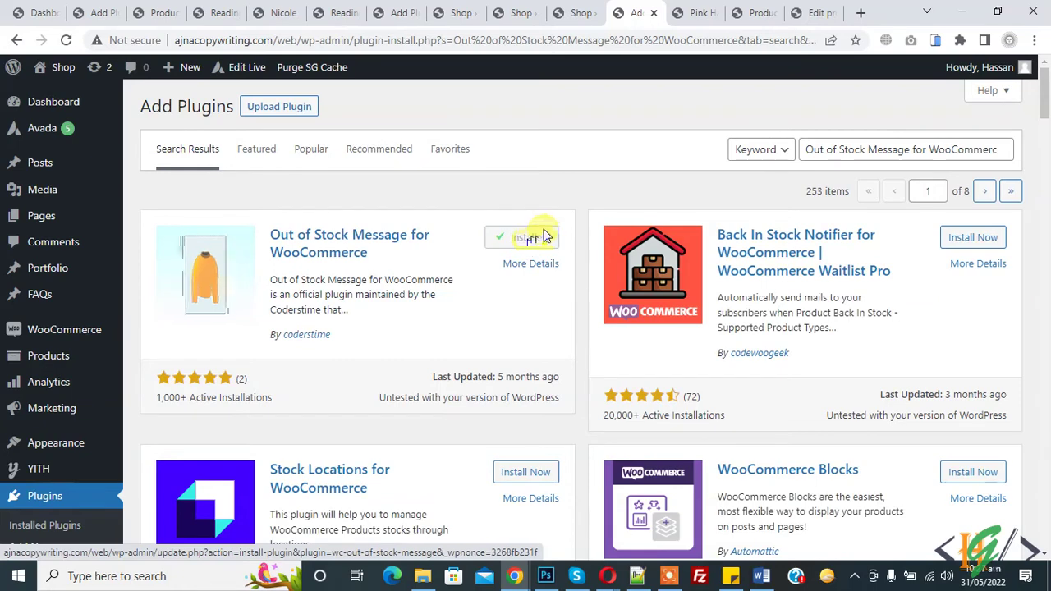
{"action": "left_click", "coordinate": [533, 240]}
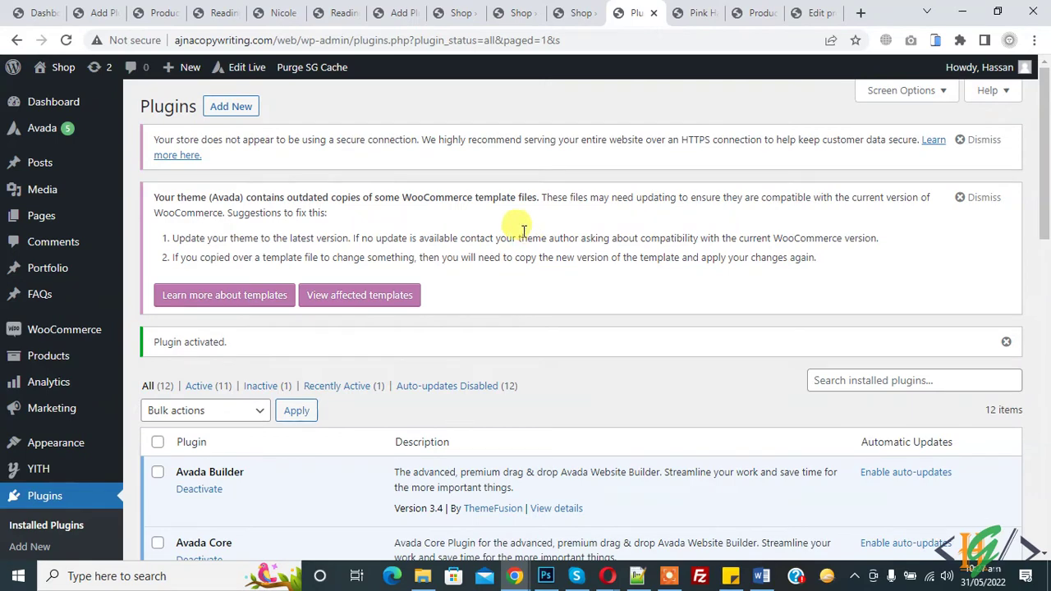
- Go to WooCommerce Settings > Products > Inventory to reveal the new Out of Stock Message field
{"action": "scroll", "coordinate": [293, 202], "scroll_direction": "down", "scroll_amount": 2}
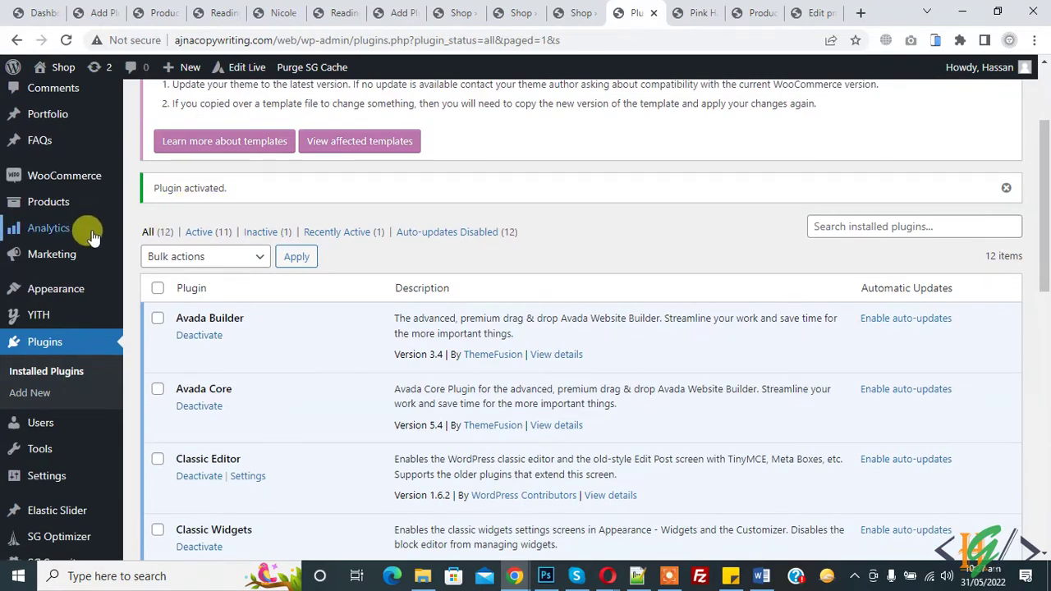
{"action": "mouse_move", "coordinate": [66, 176]}
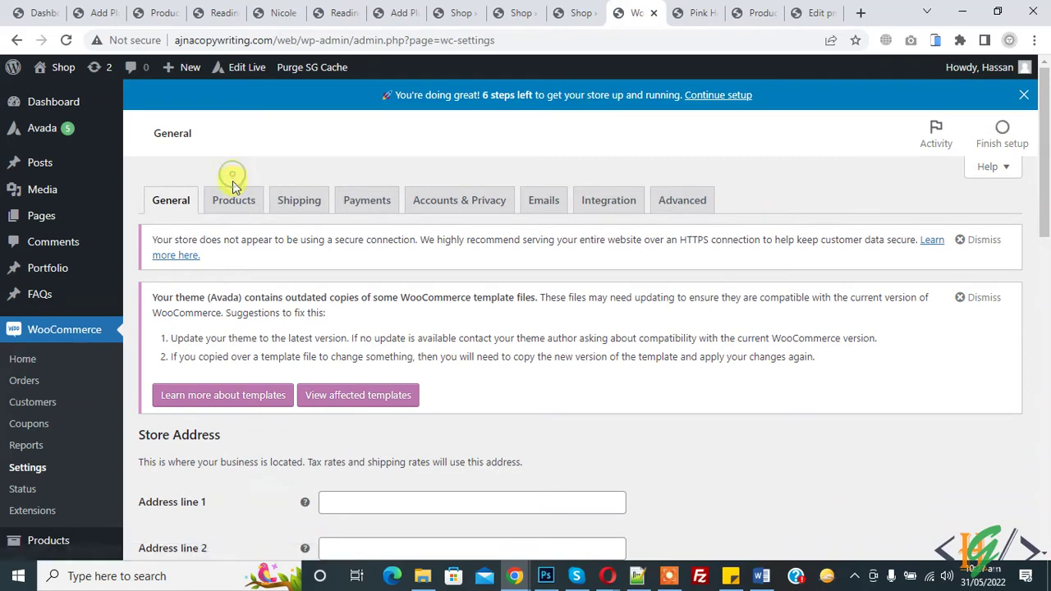
{"action": "left_click", "coordinate": [234, 200]}
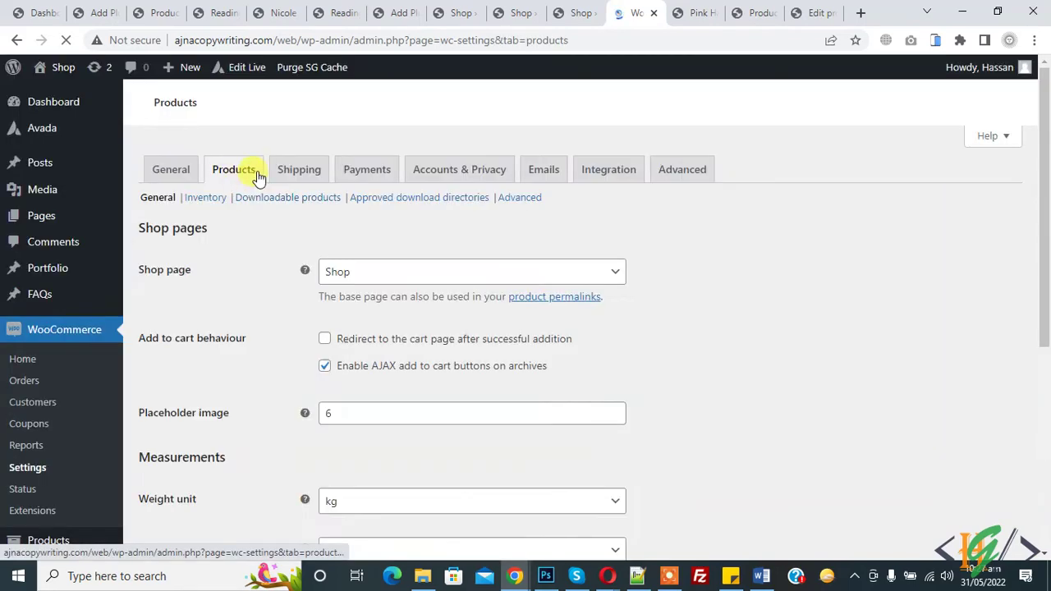
{"action": "scroll", "coordinate": [271, 199], "scroll_direction": "down", "scroll_amount": 3}
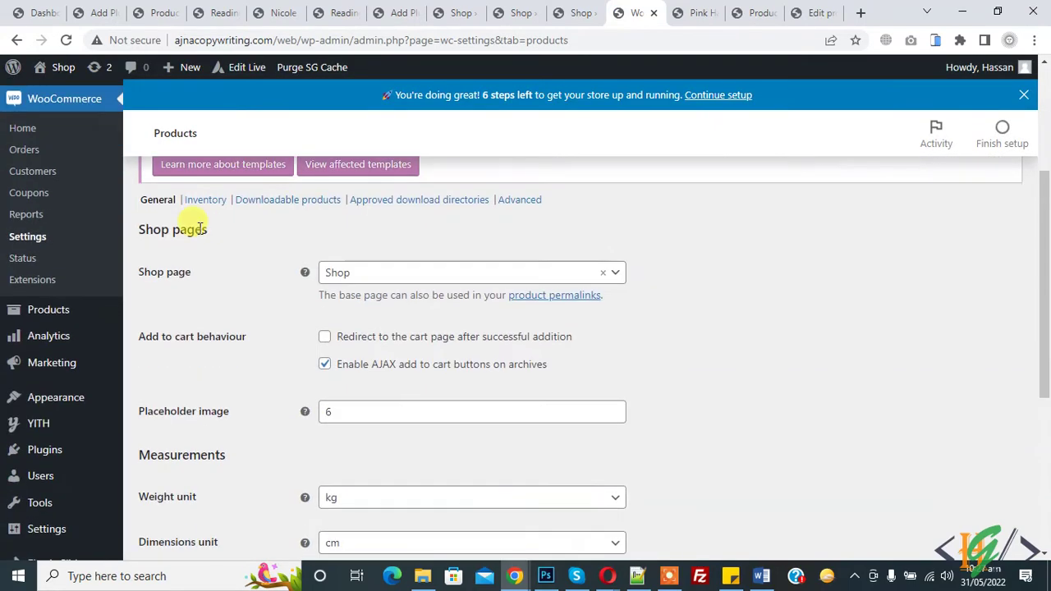
{"action": "left_click", "coordinate": [206, 210]}
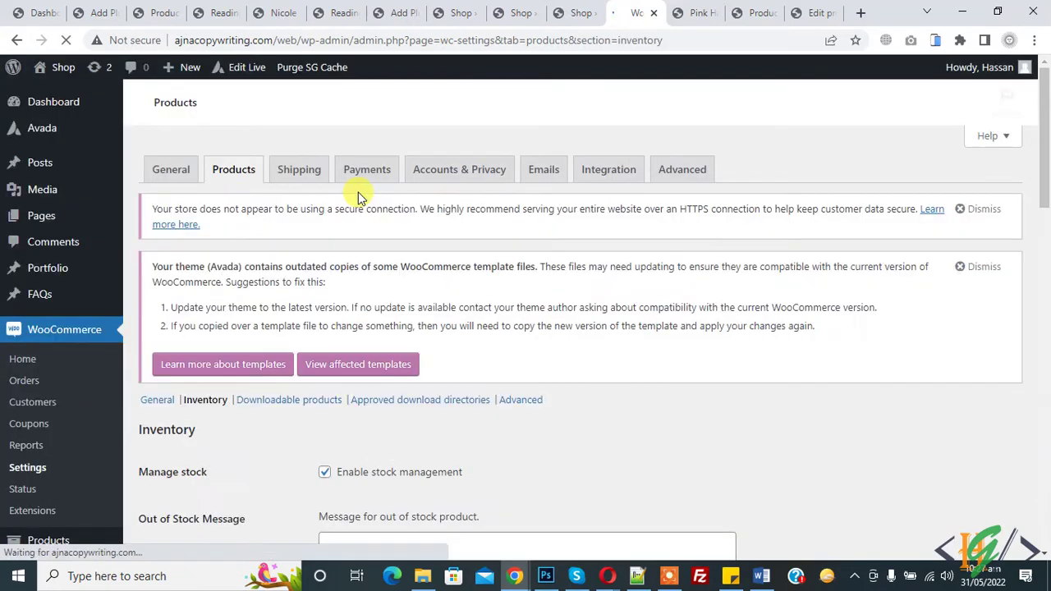
- Enter 'Sorry, Product is Out of Stock. Check Again Later' as the Out of Stock Message
{"action": "scroll", "coordinate": [358, 199], "scroll_direction": "down", "scroll_amount": 4}
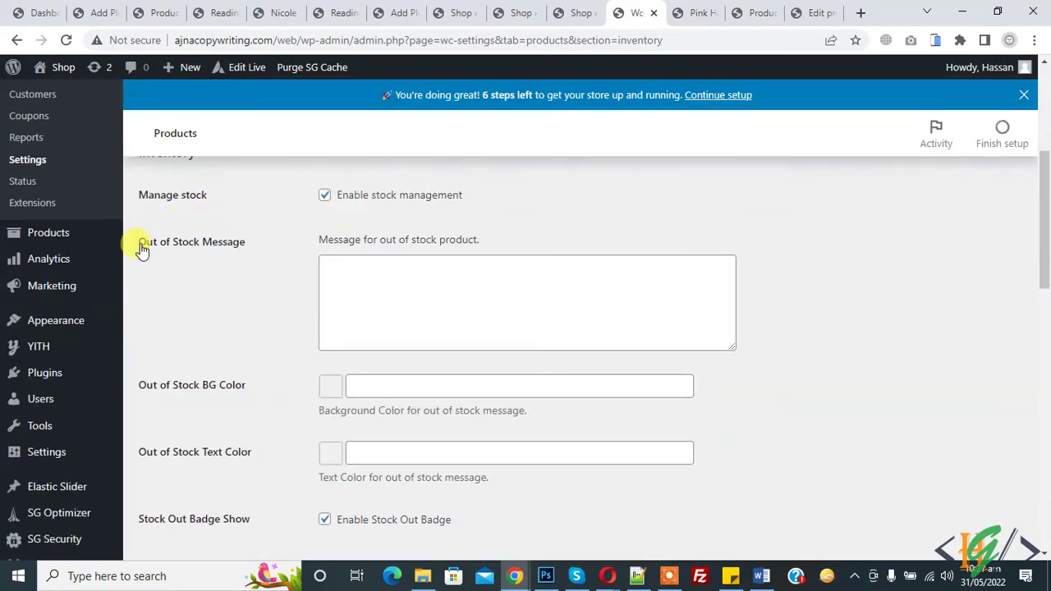
{"action": "left_click_drag", "start_coordinate": [319, 237], "coordinate": [457, 245]}
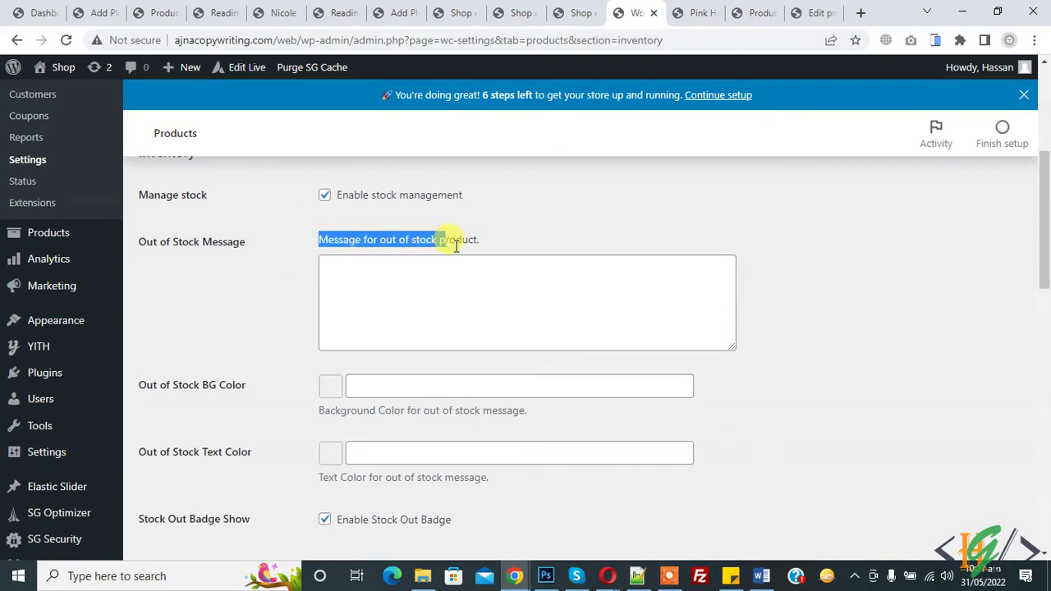
{"action": "left_click", "coordinate": [385, 274]}
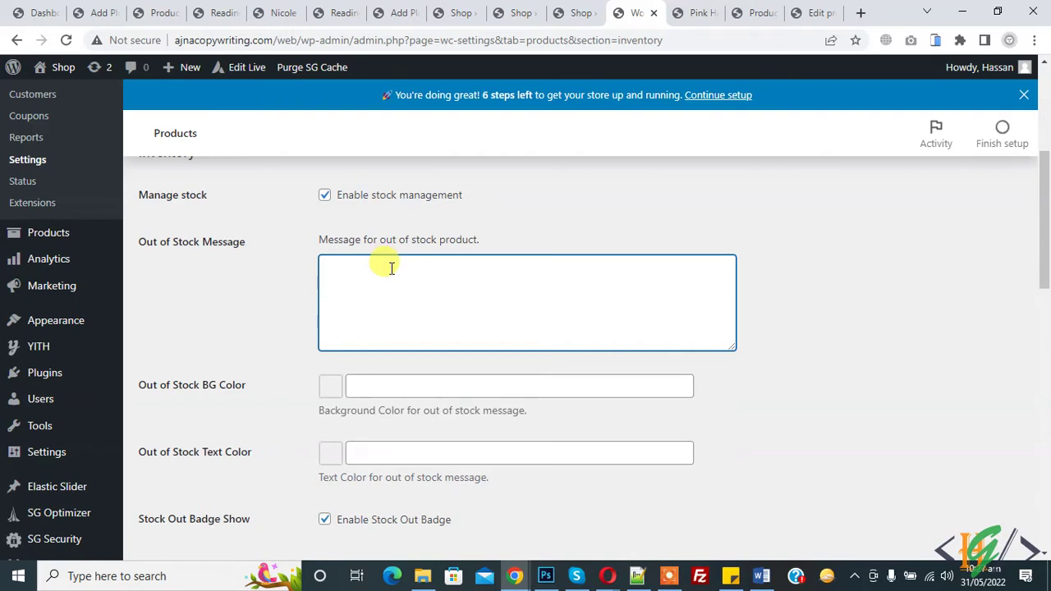
{"action": "type", "text": "Sorry, Product is Out of Stock. Check Again Later"}
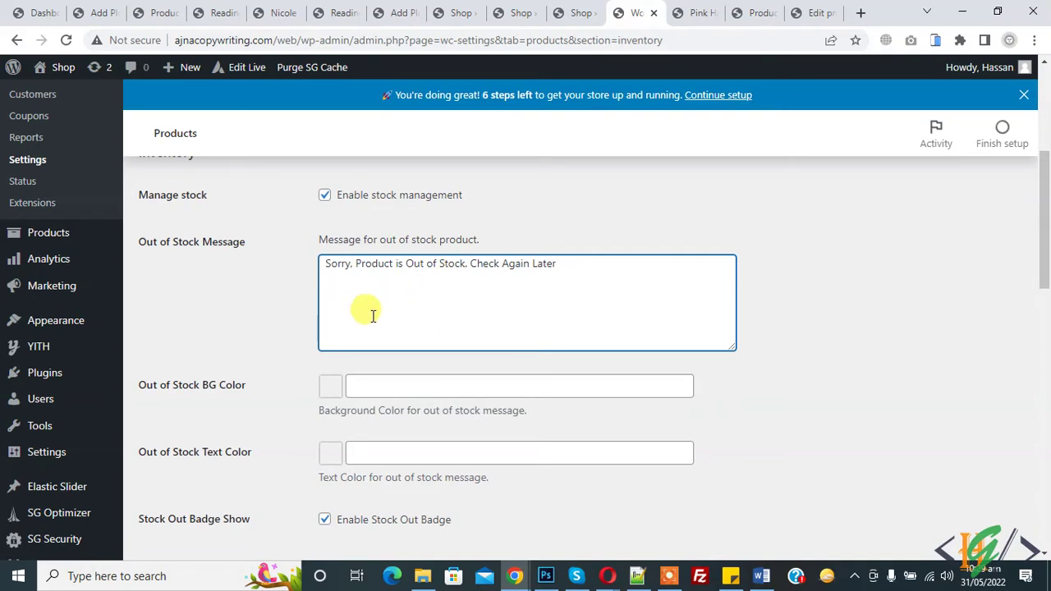
- Set the message background colour to #111111 and its text colour to #ffffff
{"action": "scroll", "coordinate": [205, 402], "scroll_direction": "down", "scroll_amount": 1}
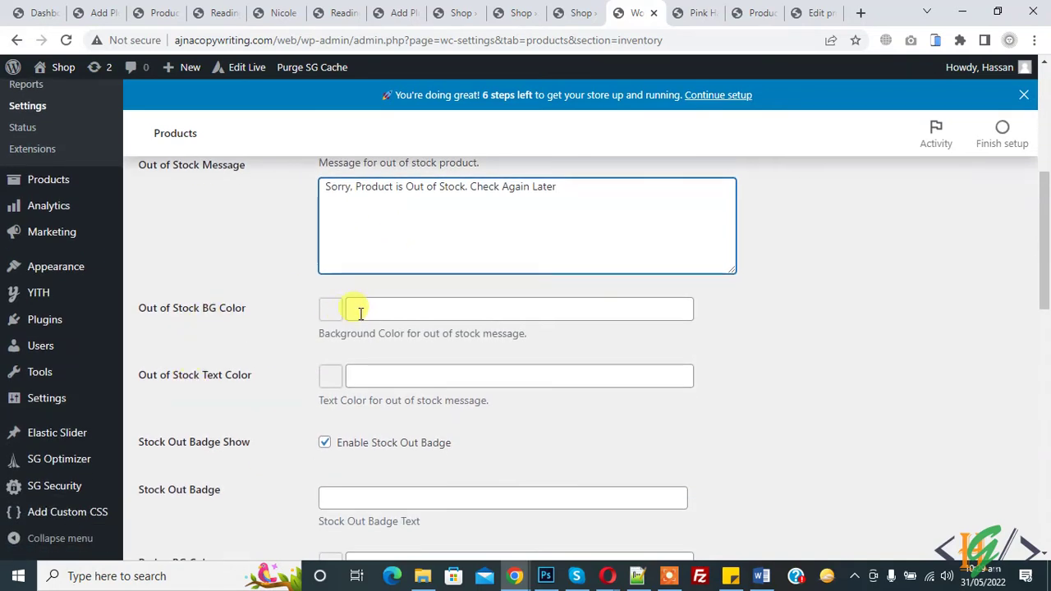
{"action": "left_click", "coordinate": [415, 308]}
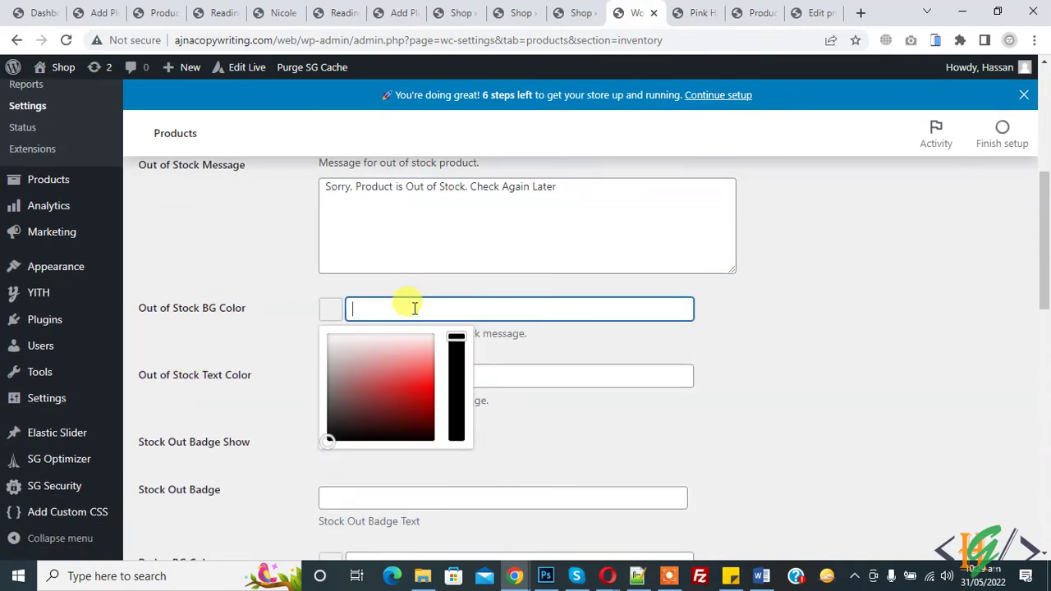
{"action": "left_click_drag", "start_coordinate": [374, 407], "coordinate": [341, 396]}
{"action": "left_click", "coordinate": [256, 343]}
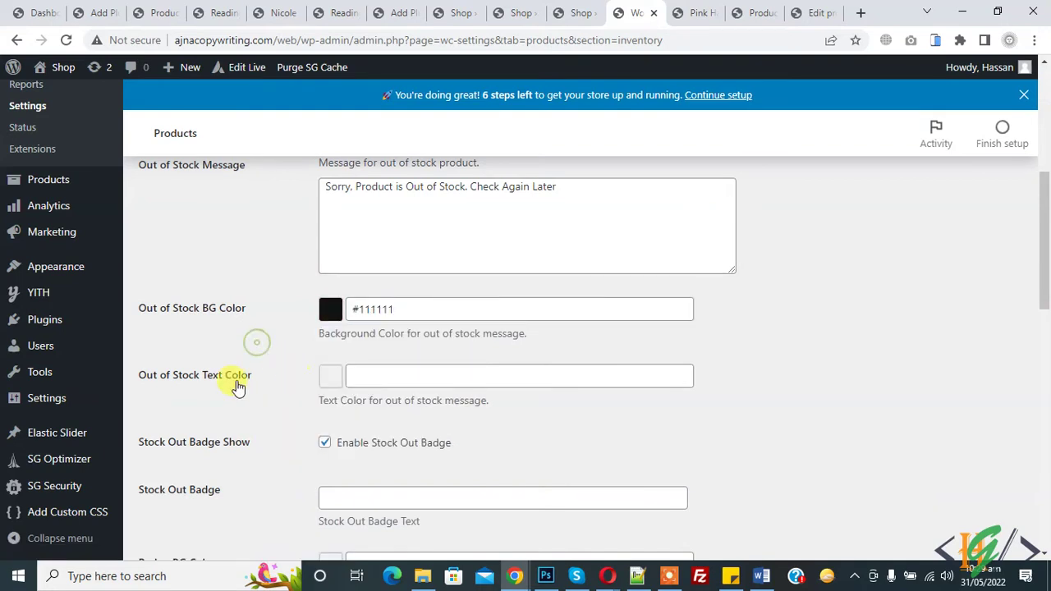
{"action": "left_click", "coordinate": [377, 375]}
{"action": "left_click_drag", "start_coordinate": [349, 435], "coordinate": [304, 369]}
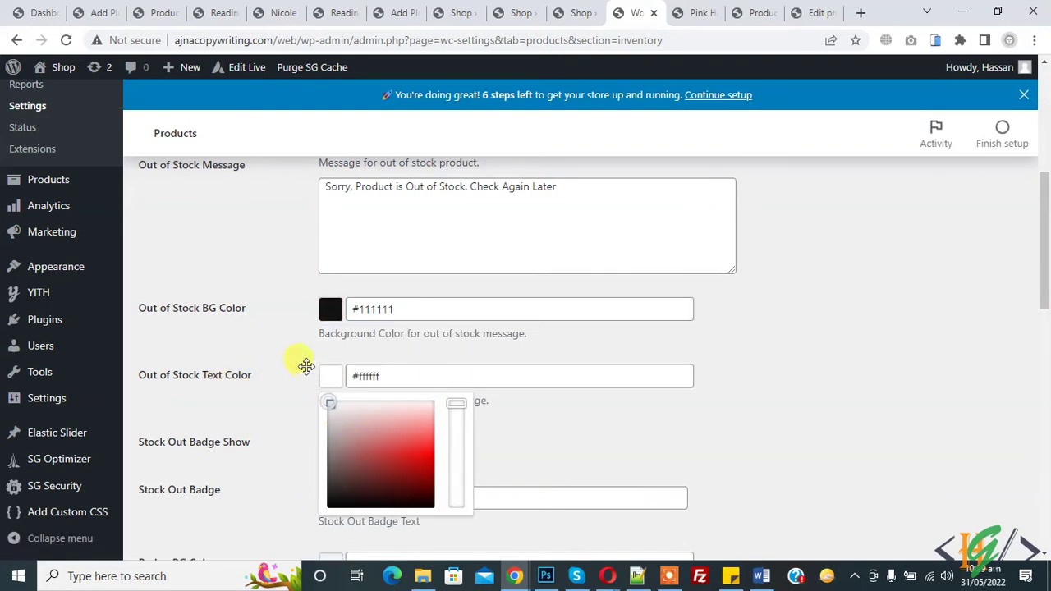
{"action": "left_click", "coordinate": [289, 345]}
{"action": "scroll", "coordinate": [383, 387], "scroll_direction": "down", "scroll_amount": 1}
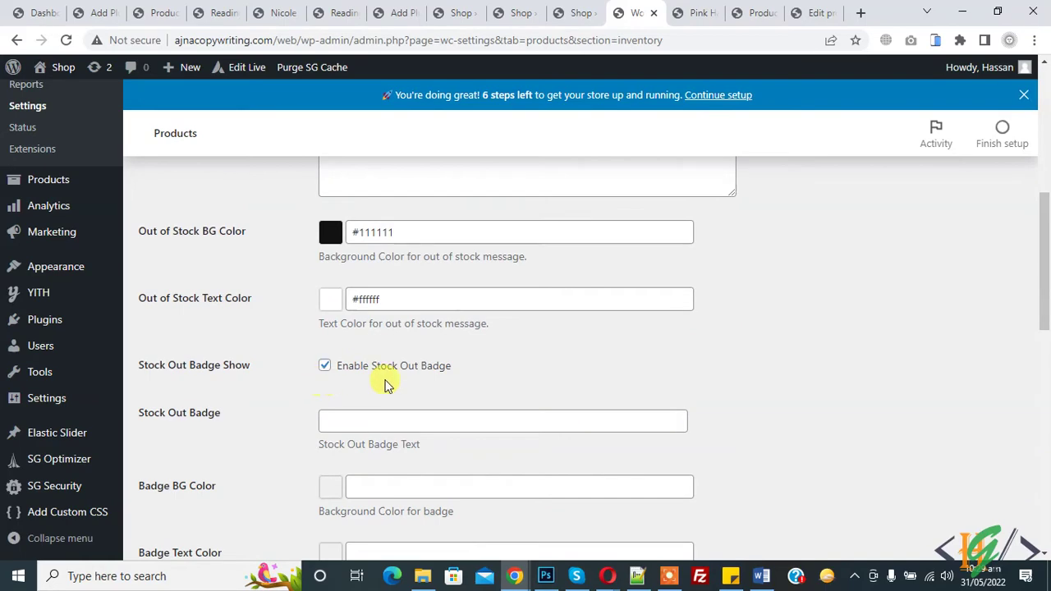
{"action": "scroll", "coordinate": [447, 367], "scroll_direction": "down", "scroll_amount": 2}
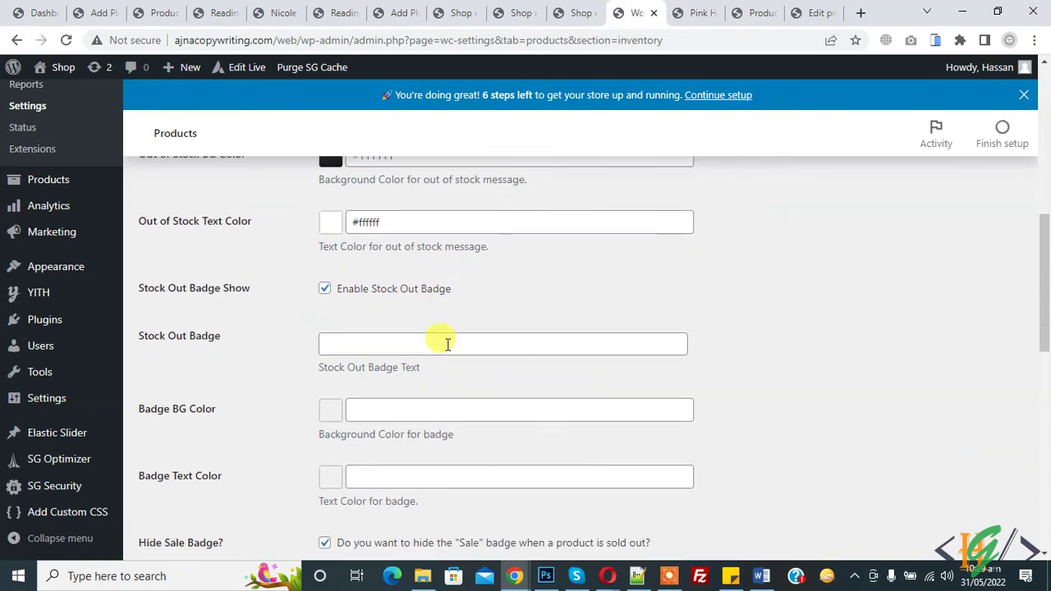
{"action": "scroll", "coordinate": [373, 333], "scroll_direction": "up", "scroll_amount": 1}
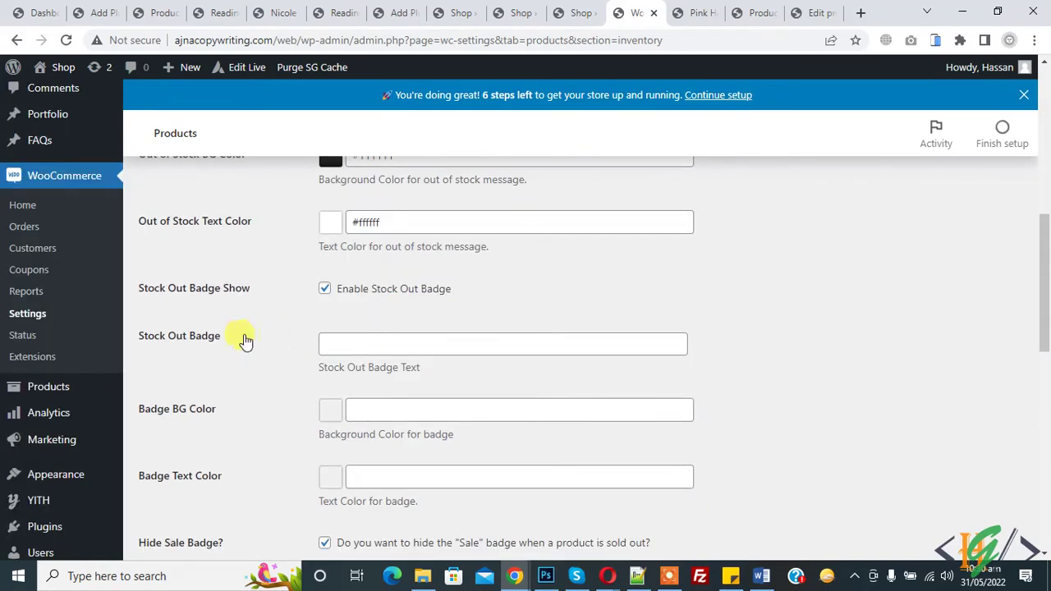
- Set the Stock Out Badge to 'Sold Out' with background #0c0c0c and text colour #ffffff
{"action": "left_click", "coordinate": [354, 338]}
{"action": "type", "text": "Sold Out"}
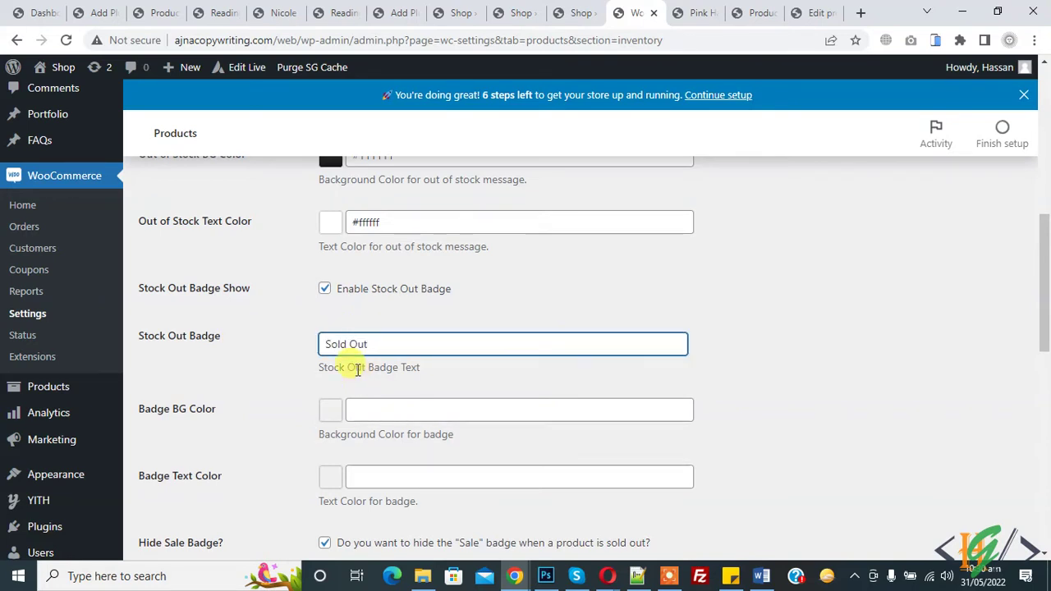
{"action": "scroll", "coordinate": [328, 394], "scroll_direction": "down", "scroll_amount": 1}
{"action": "left_click", "coordinate": [327, 334]}
{"action": "left_click_drag", "start_coordinate": [378, 374], "coordinate": [282, 481]}
{"action": "left_click", "coordinate": [253, 402]}
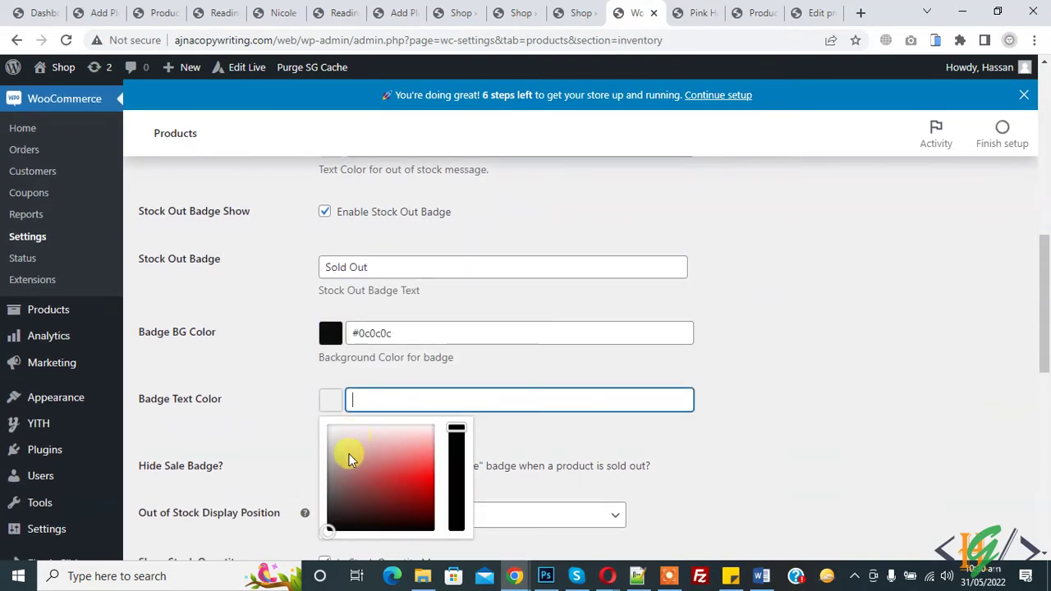
{"action": "left_click_drag", "start_coordinate": [348, 452], "coordinate": [298, 386]}
{"action": "left_click", "coordinate": [276, 371]}
- Save the inventory settings and view the Pink Handbag product page
{"action": "scroll", "coordinate": [303, 429], "scroll_direction": "down", "scroll_amount": 1}
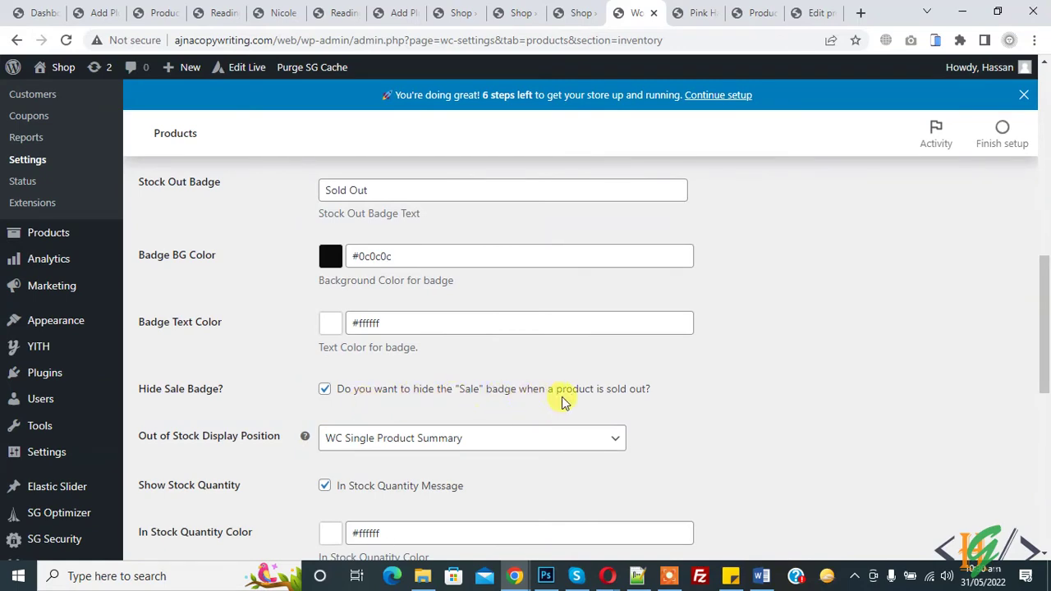
{"action": "scroll", "coordinate": [495, 402], "scroll_direction": "down", "scroll_amount": 3}
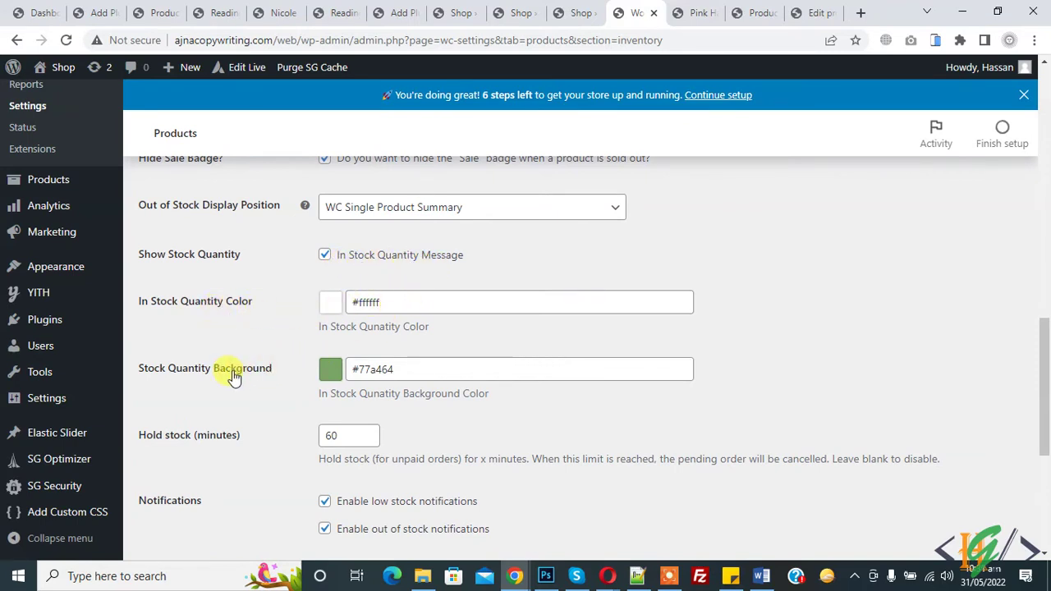
{"action": "scroll", "coordinate": [382, 370], "scroll_direction": "down", "scroll_amount": 4}
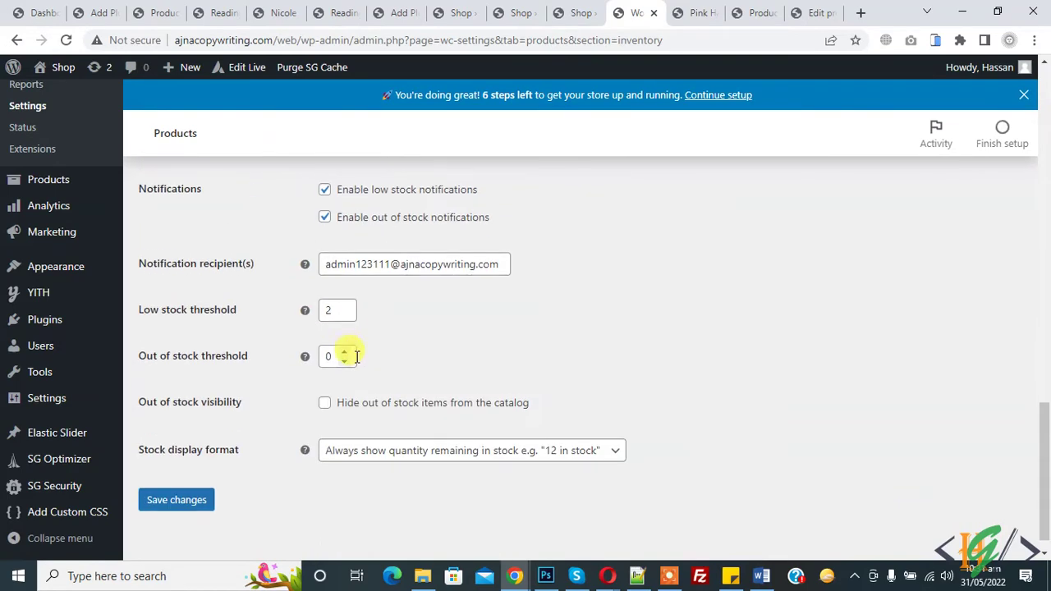
{"action": "scroll", "coordinate": [356, 357], "scroll_direction": "down", "scroll_amount": 1}
{"action": "left_click", "coordinate": [194, 483]}
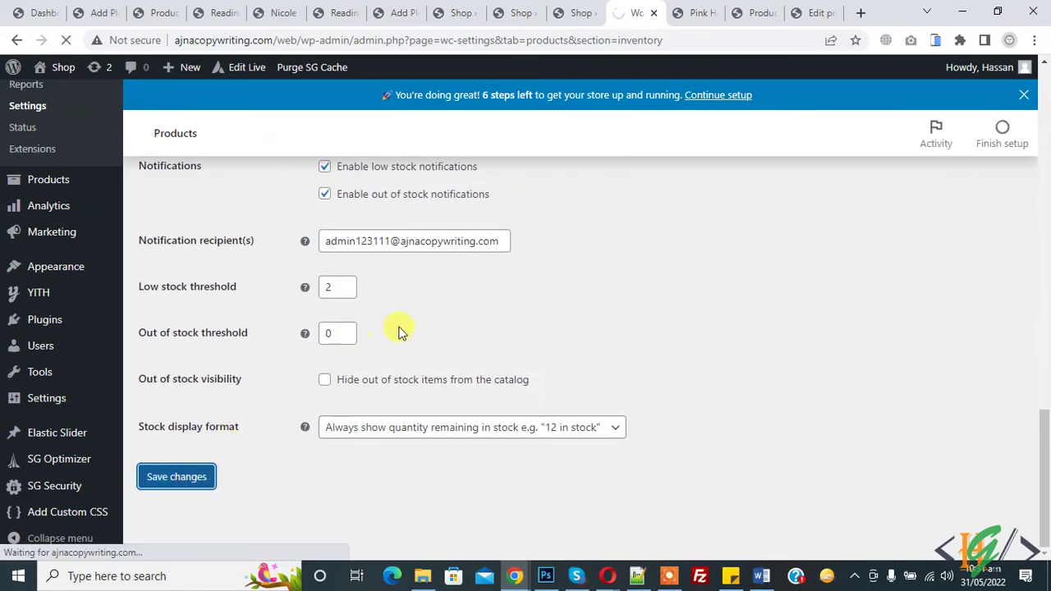
{"action": "scroll", "coordinate": [587, 320], "scroll_direction": "down", "scroll_amount": 3}
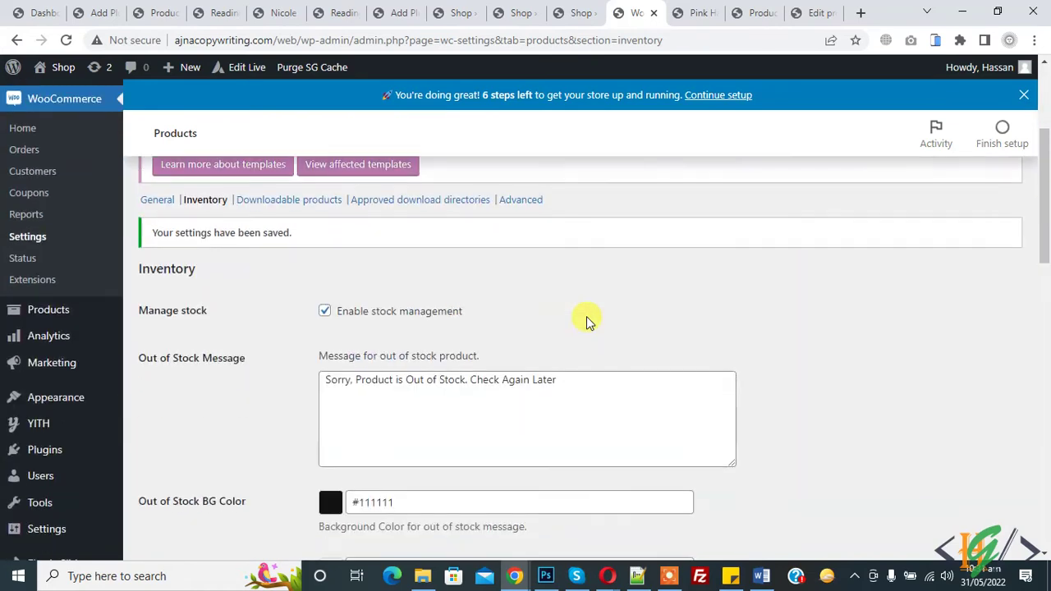
{"action": "left_click", "coordinate": [697, 12]}
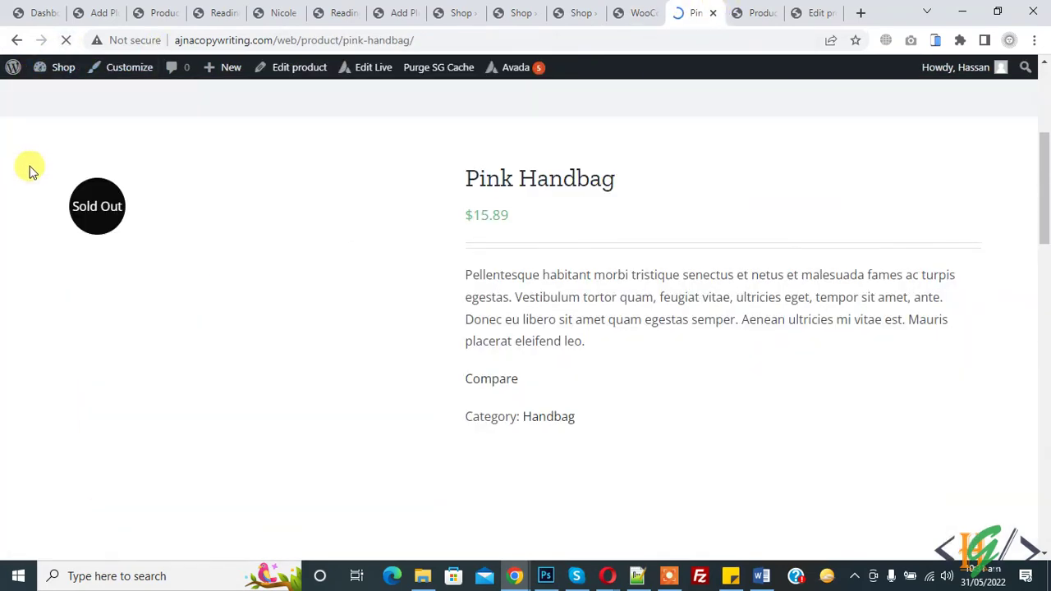
{"action": "scroll", "coordinate": [257, 343], "scroll_direction": "up", "scroll_amount": 4}
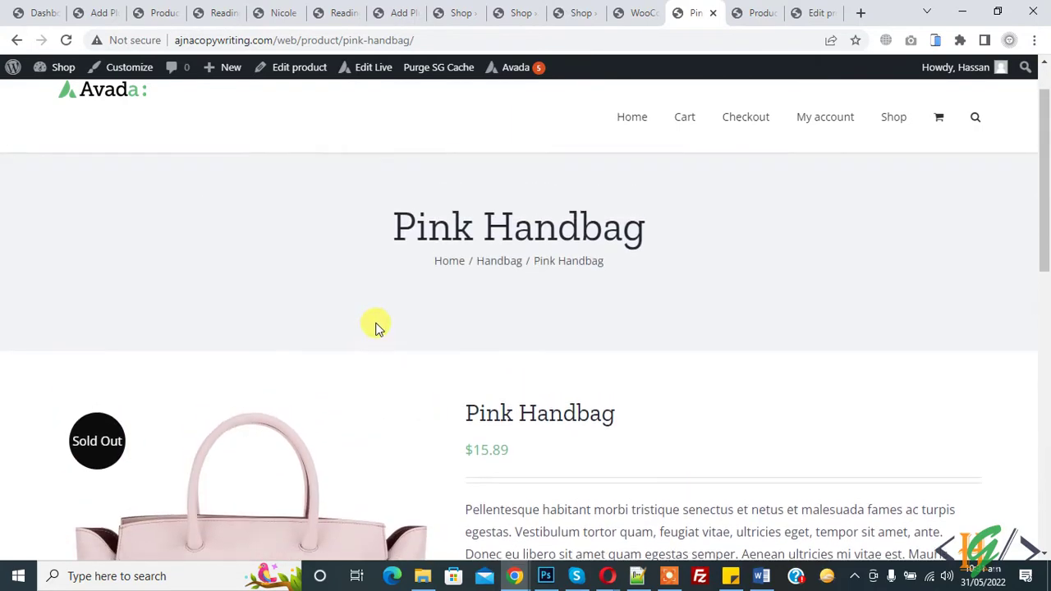
{"action": "scroll", "coordinate": [339, 283], "scroll_direction": "down", "scroll_amount": 1}
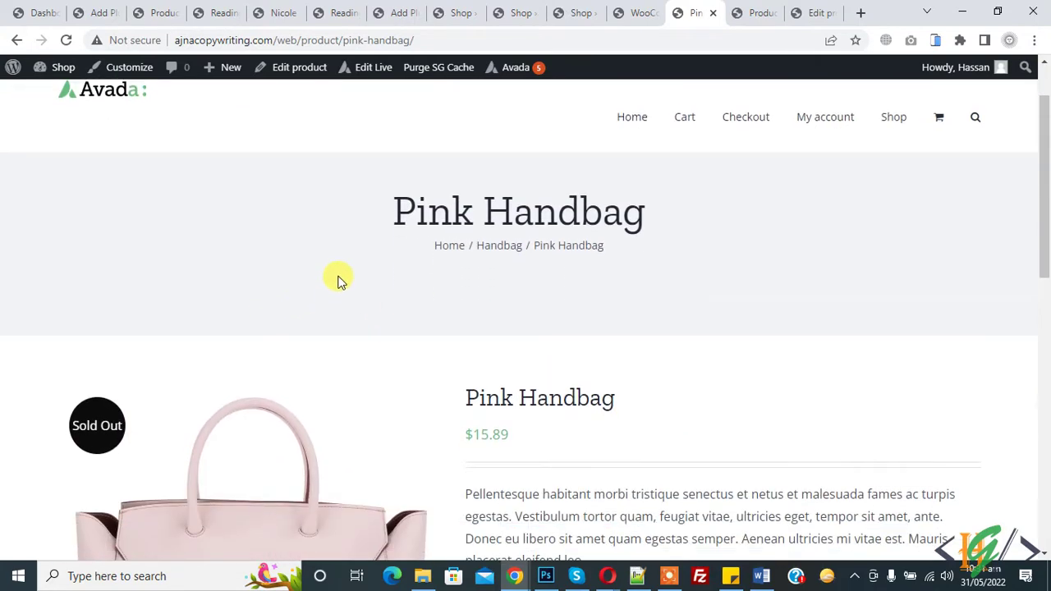
{"action": "scroll", "coordinate": [338, 279], "scroll_direction": "down", "scroll_amount": 1}
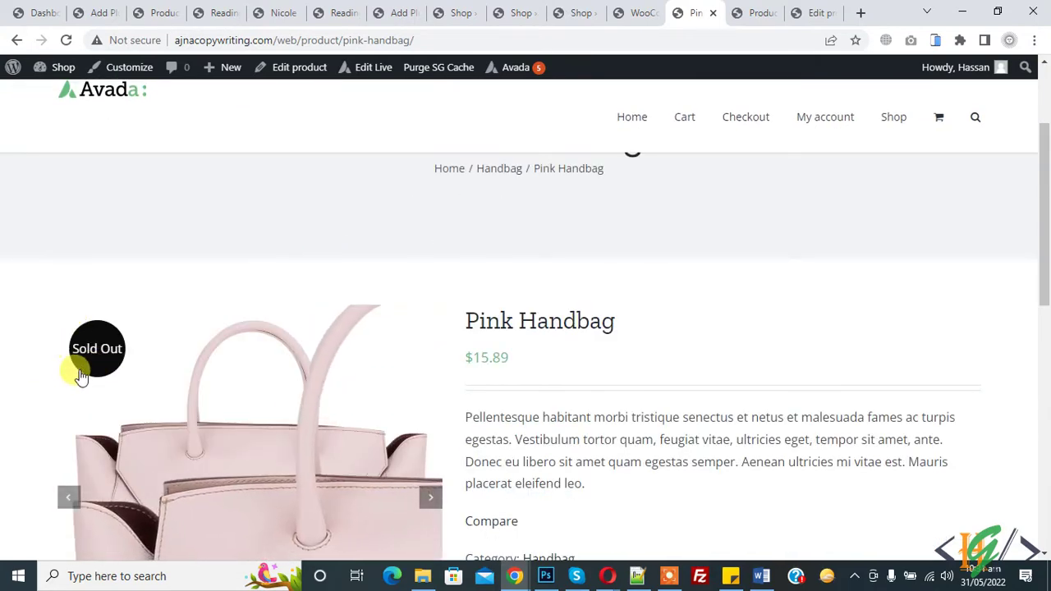
- Change the Stock Out Badge text from 'Sold Out' to 'Out of Stock', save, and reload Pink Handbag
{"action": "left_click", "coordinate": [645, 12]}
{"action": "scroll", "coordinate": [469, 324], "scroll_direction": "down", "scroll_amount": 5}
{"action": "scroll", "coordinate": [468, 324], "scroll_direction": "down", "scroll_amount": 8}
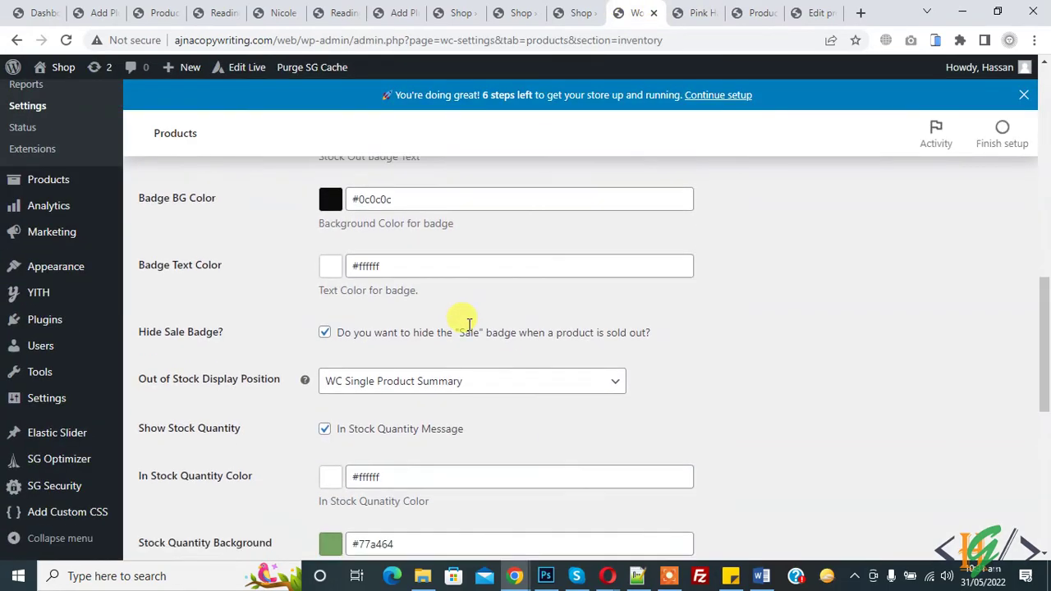
{"action": "scroll", "coordinate": [450, 361], "scroll_direction": "up", "scroll_amount": 5}
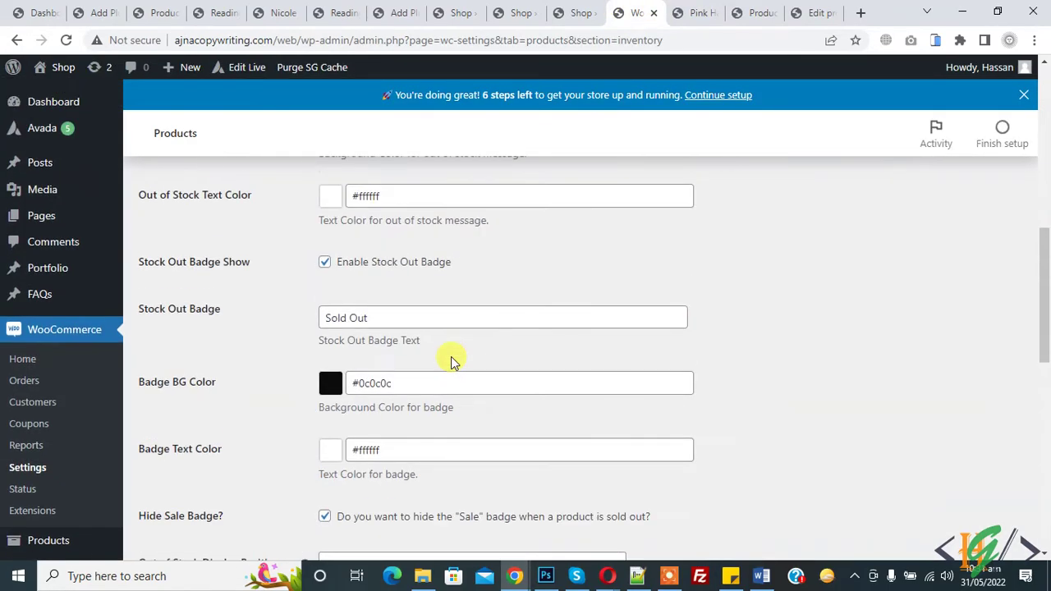
{"action": "left_click_drag", "start_coordinate": [386, 321], "coordinate": [291, 325]}
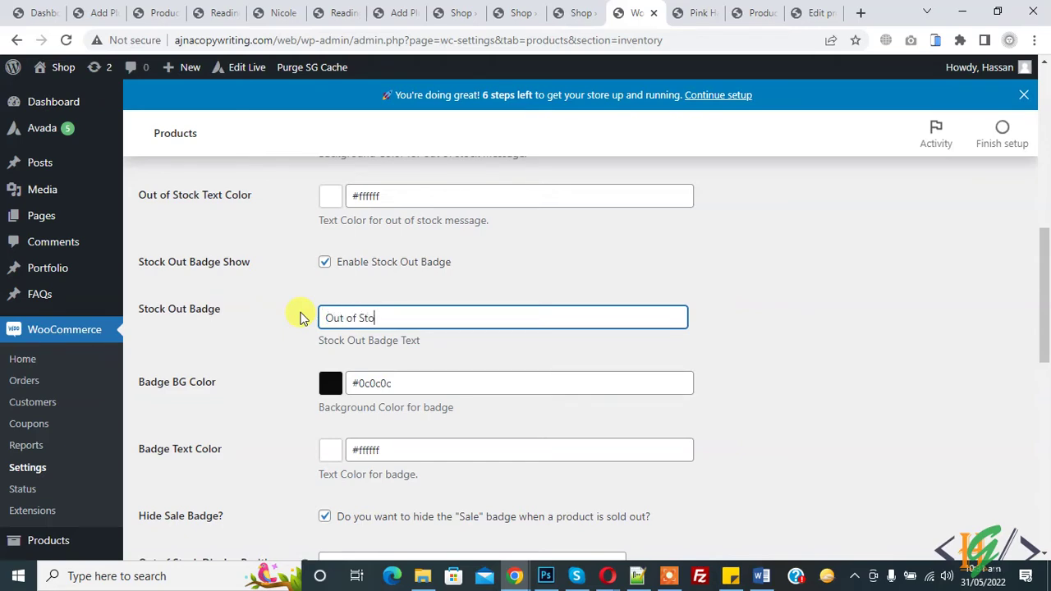
{"action": "scroll", "coordinate": [1039, 300], "scroll_direction": "down", "scroll_amount": 10}
{"action": "left_click", "coordinate": [197, 476]}
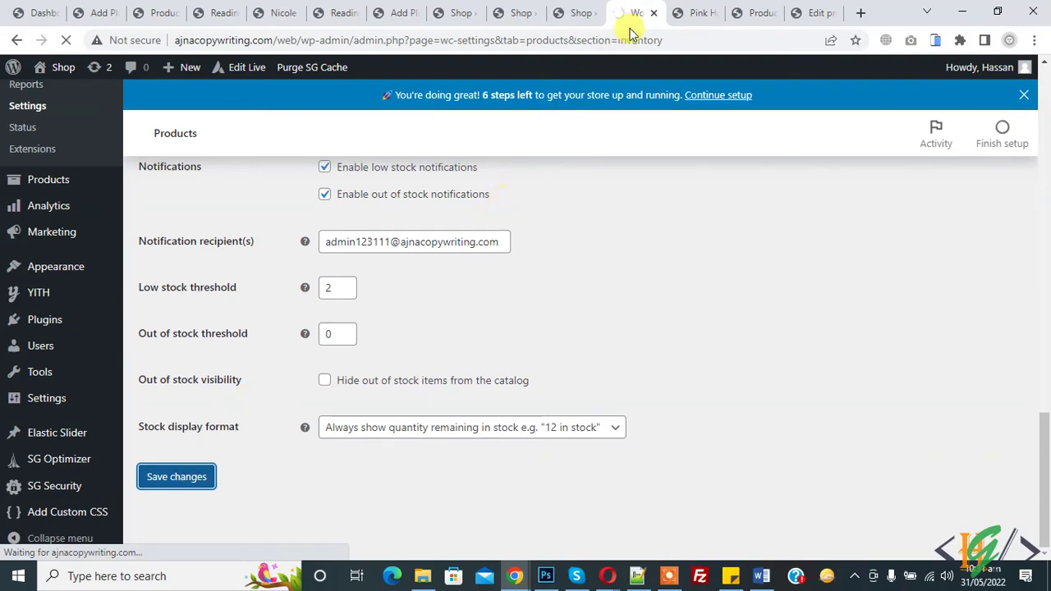
{"action": "left_click", "coordinate": [695, 12]}
{"action": "left_click", "coordinate": [69, 41]}
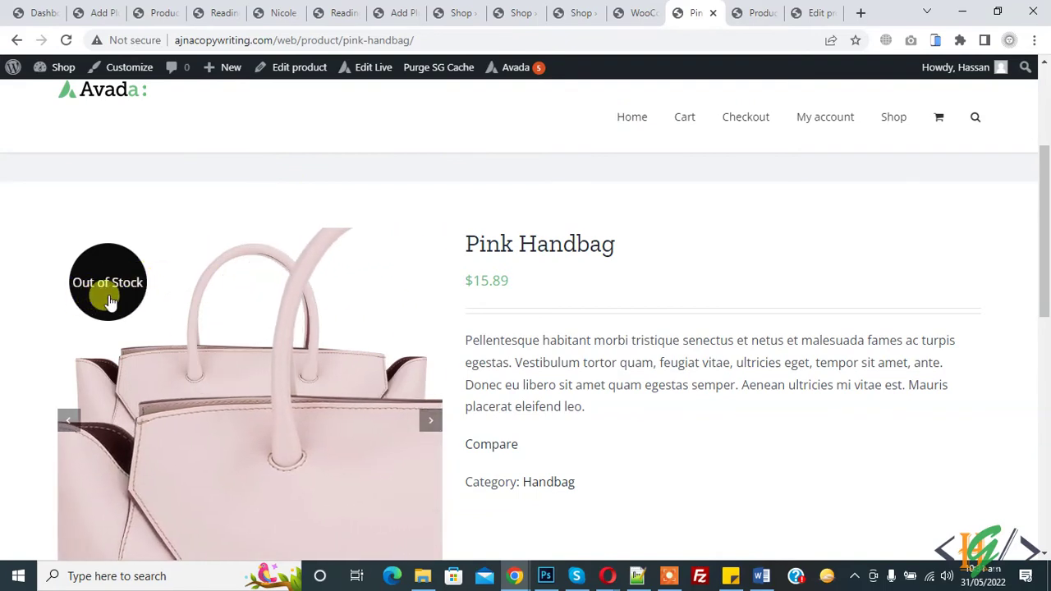
- Reload the shop grid to confirm Pink Handbag's Out of Stock badge, then return to inventory settings
{"action": "left_click", "coordinate": [739, 11]}
{"action": "left_click", "coordinate": [68, 41]}
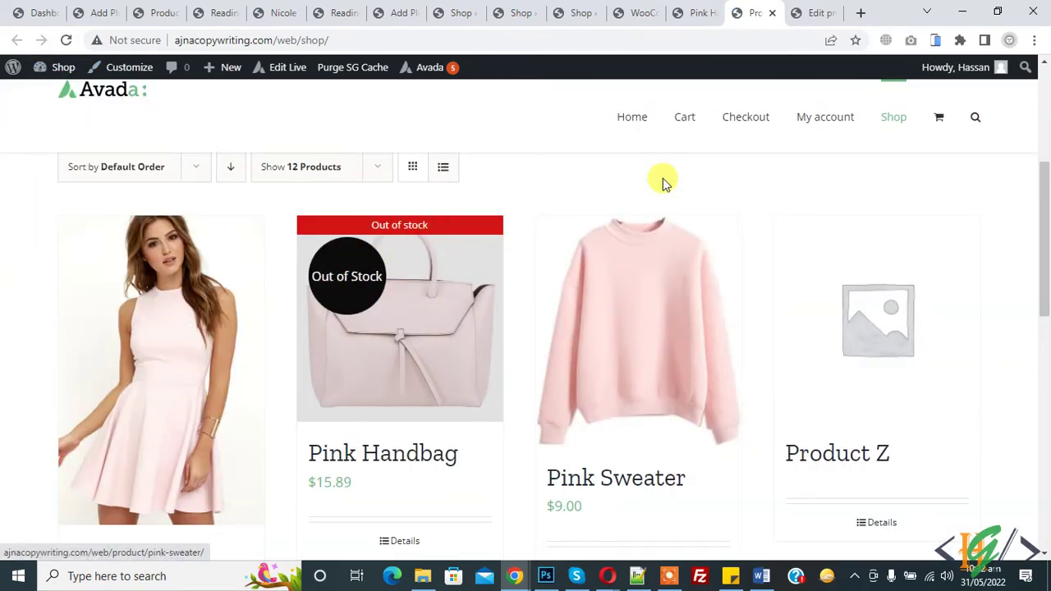
{"action": "left_click", "coordinate": [640, 10]}
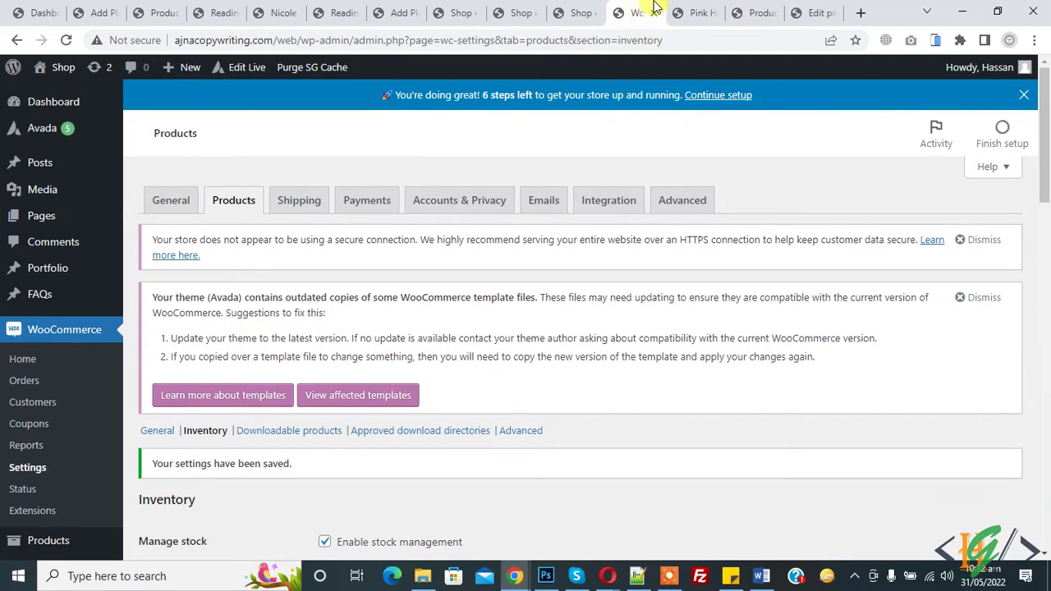
- Disable Enable Stock Out Badge, save the settings, and check that Pink Handbag shows no badge
{"action": "left_click", "coordinate": [694, 12]}
{"action": "left_click", "coordinate": [631, 10]}
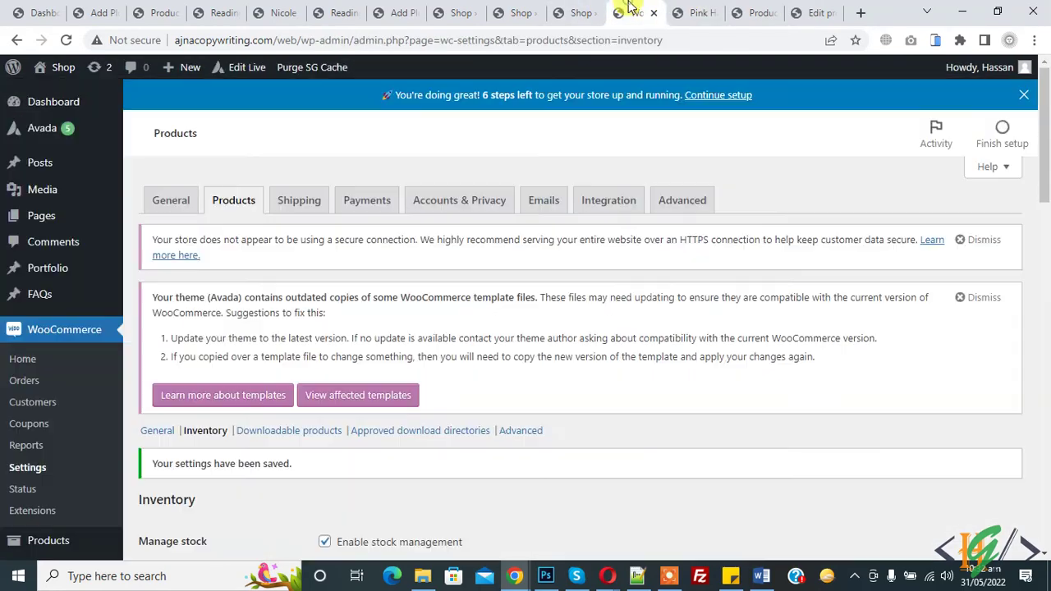
{"action": "scroll", "coordinate": [457, 323], "scroll_direction": "down", "scroll_amount": 10}
{"action": "scroll", "coordinate": [450, 329], "scroll_direction": "up", "scroll_amount": 4}
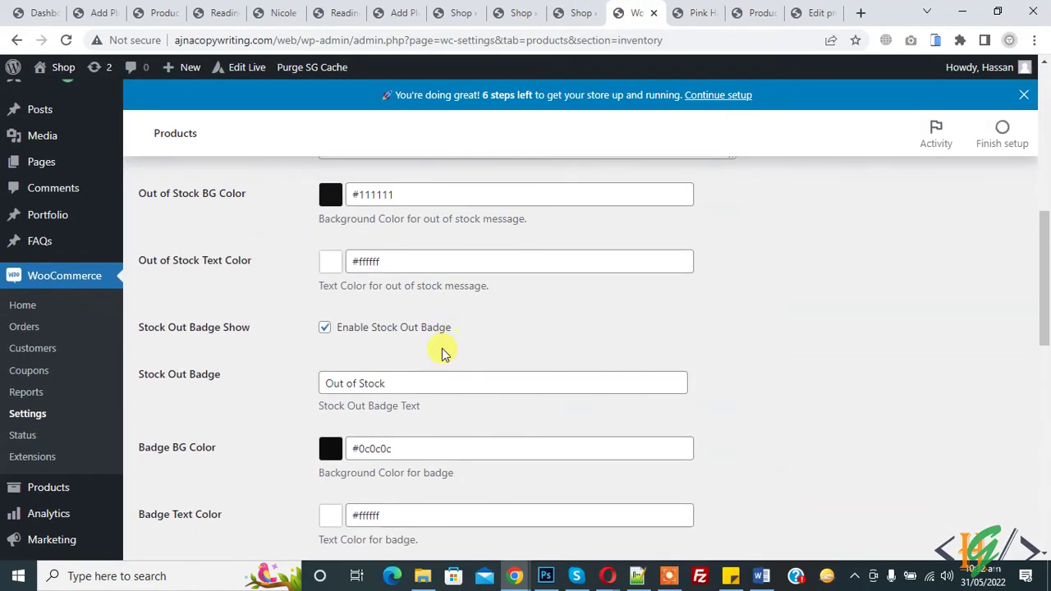
{"action": "scroll", "coordinate": [383, 339], "scroll_direction": "down", "scroll_amount": 1}
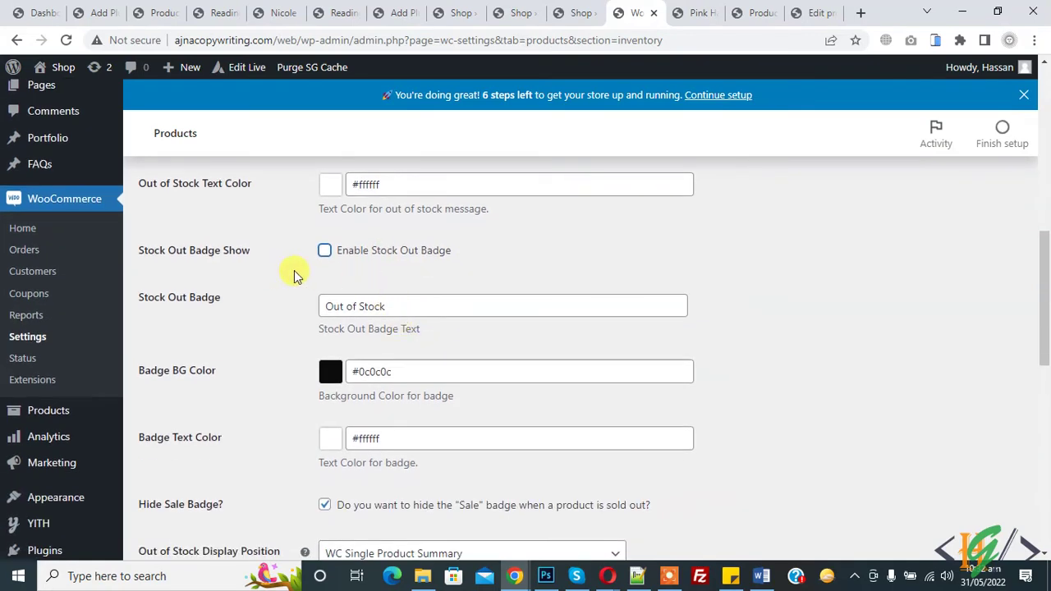
{"action": "scroll", "coordinate": [378, 328], "scroll_direction": "down", "scroll_amount": 8}
{"action": "left_click", "coordinate": [191, 476]}
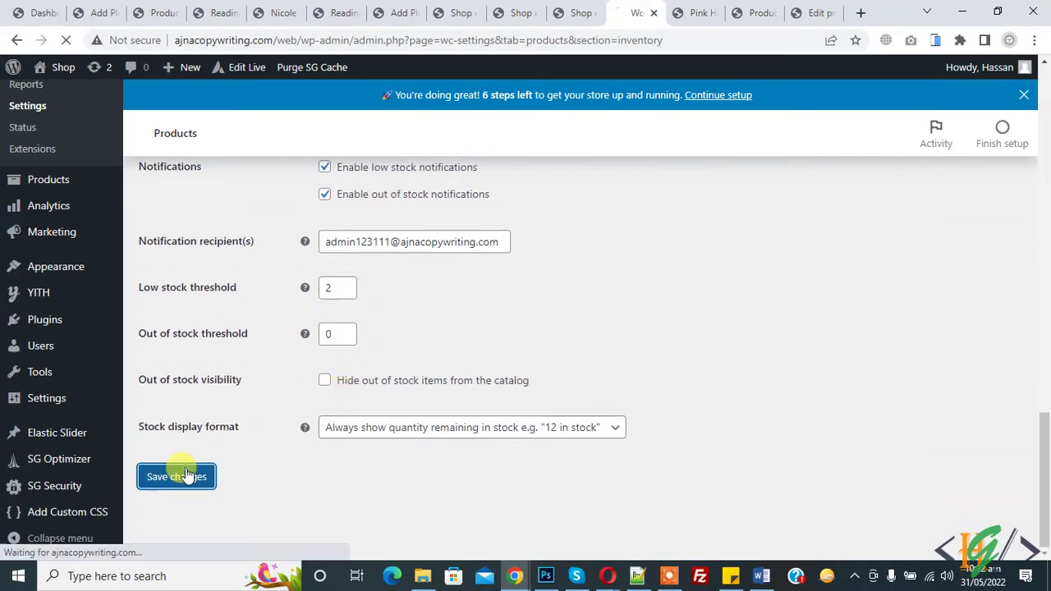
{"action": "left_click", "coordinate": [695, 12]}
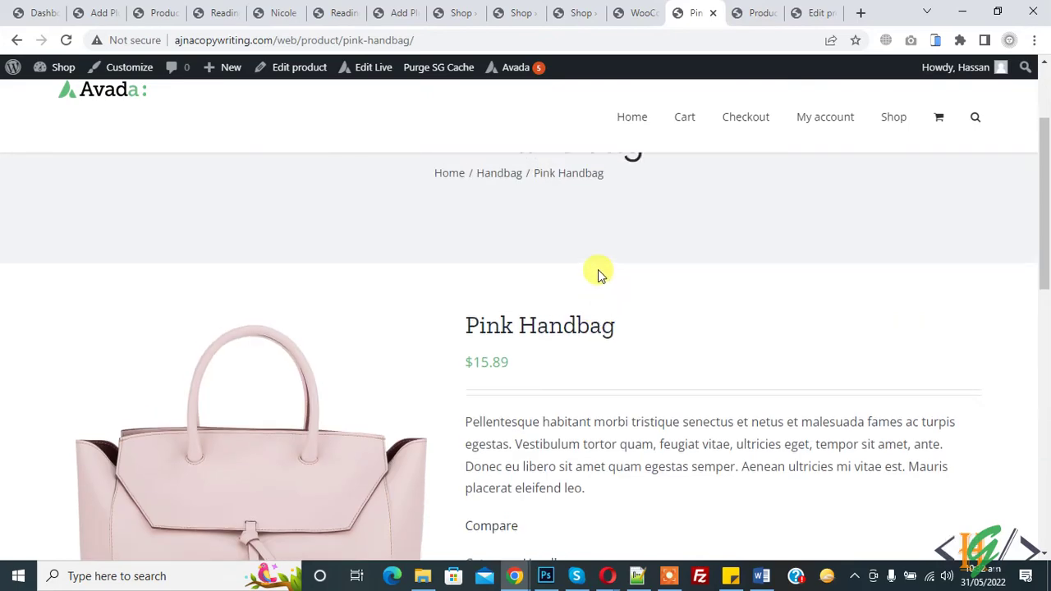
- Open Pink Handbag's Edit product link in a new tab and switch to the editor
{"action": "scroll", "coordinate": [597, 275], "scroll_direction": "down", "scroll_amount": 3}
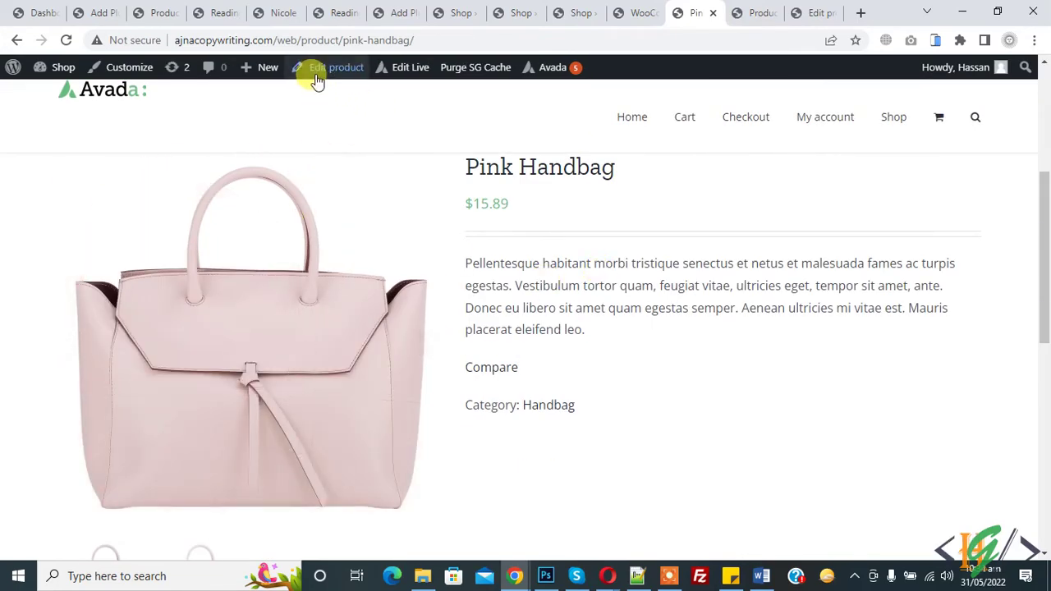
{"action": "right_click", "coordinate": [316, 72]}
{"action": "left_click", "coordinate": [326, 85]}
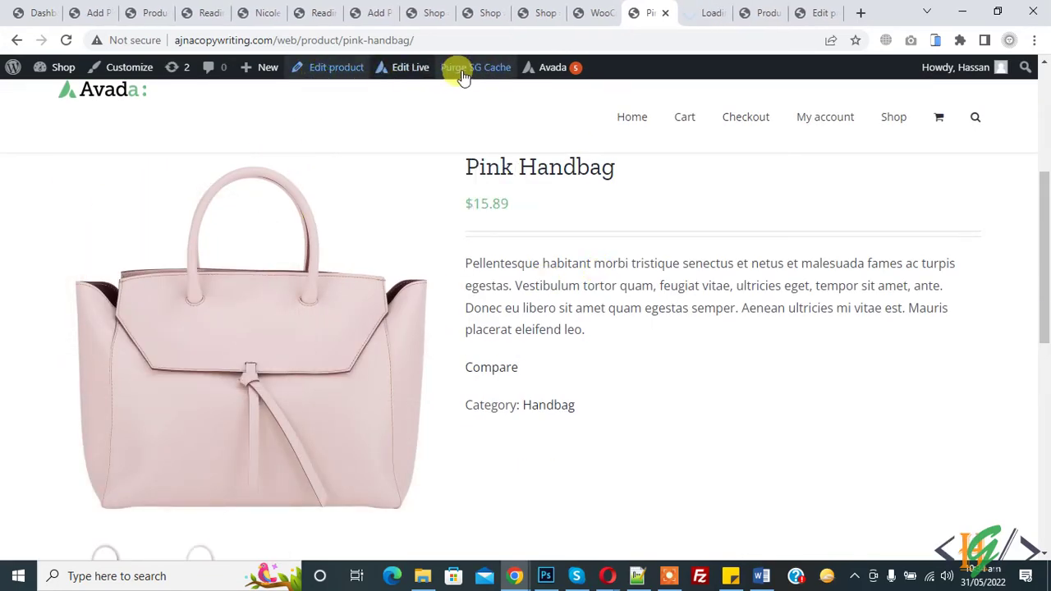
{"action": "left_click", "coordinate": [697, 11]}
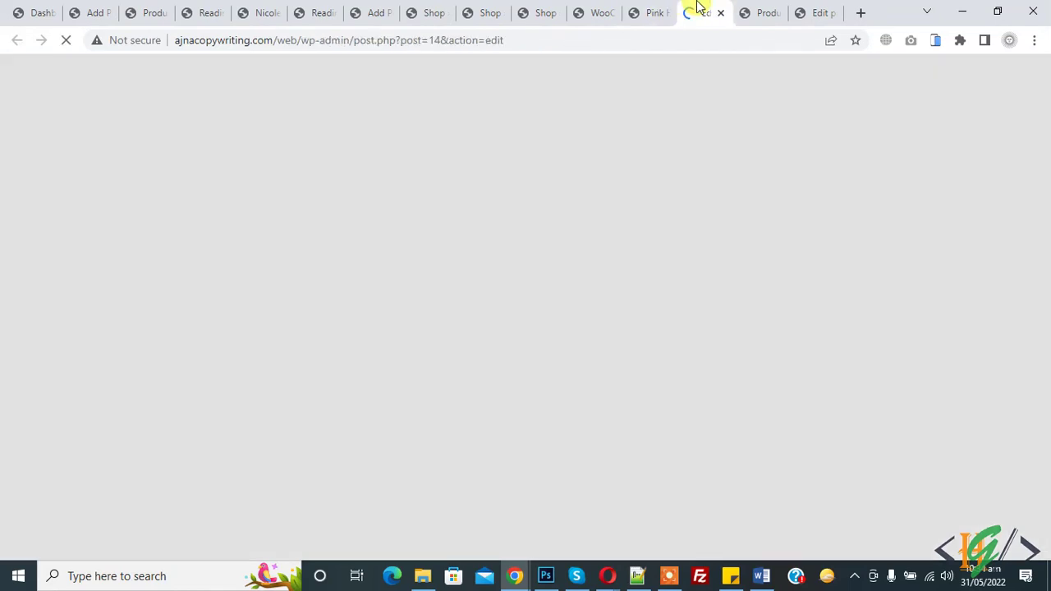
{"action": "scroll", "coordinate": [566, 193], "scroll_direction": "down", "scroll_amount": 7}
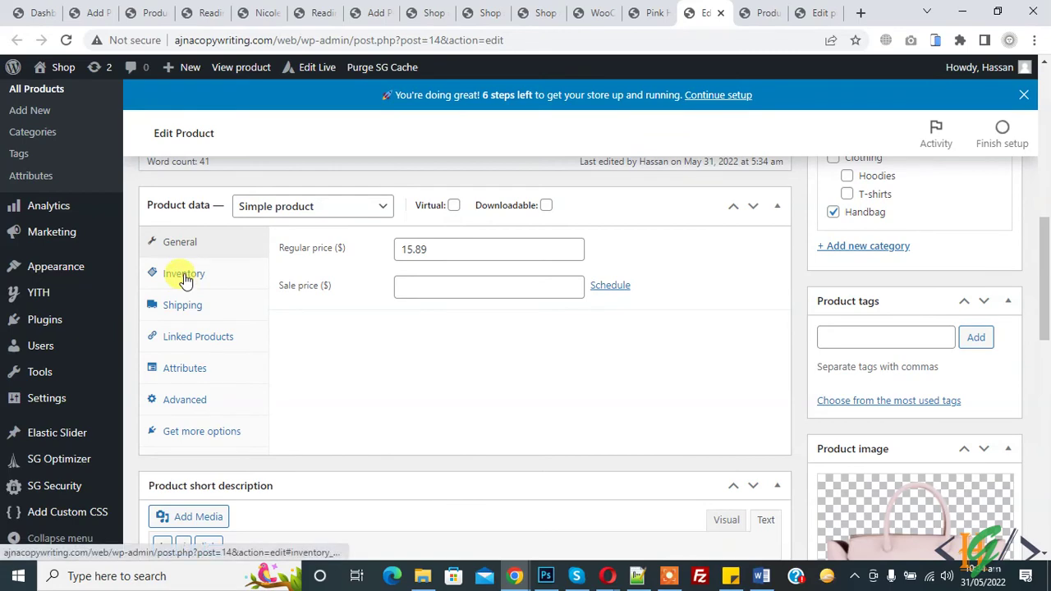
- Tick Use Global Message in the product's Inventory data, leaving the custom message empty, and update the product
{"action": "left_click", "coordinate": [185, 279]}
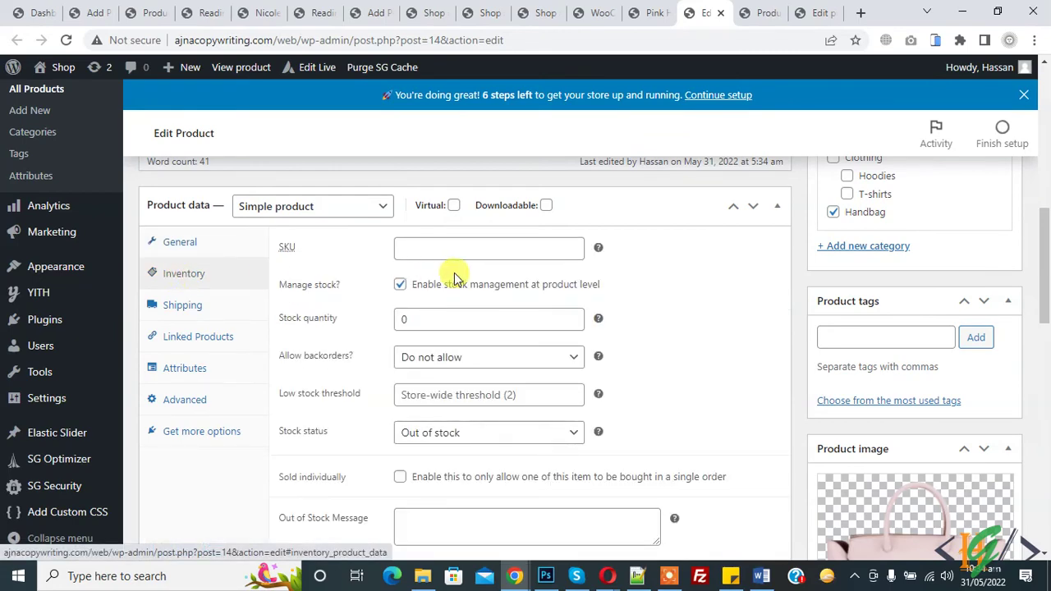
{"action": "scroll", "coordinate": [453, 277], "scroll_direction": "down", "scroll_amount": 3}
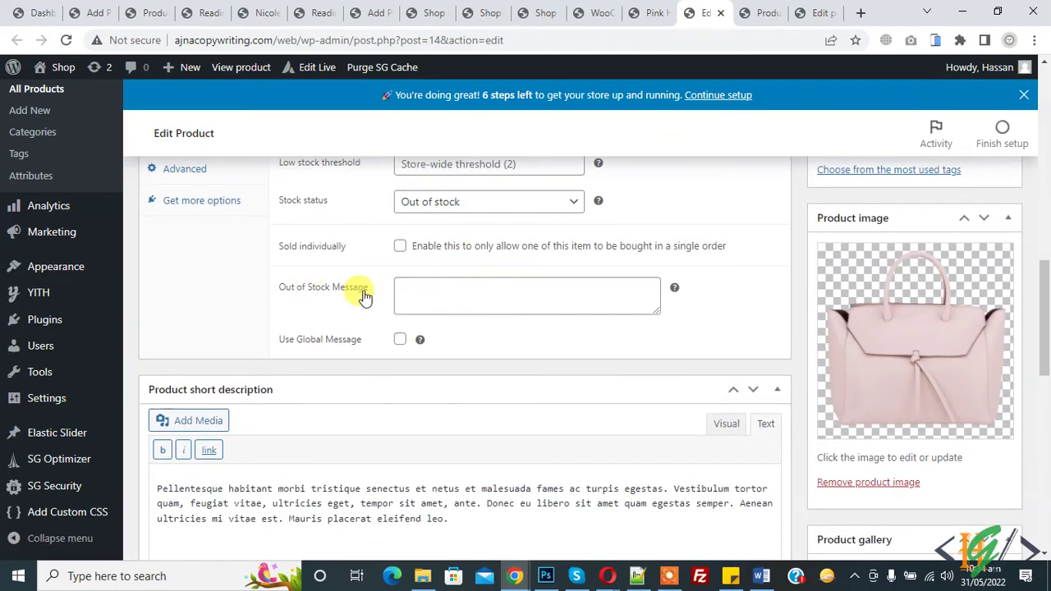
{"action": "left_click", "coordinate": [431, 298]}
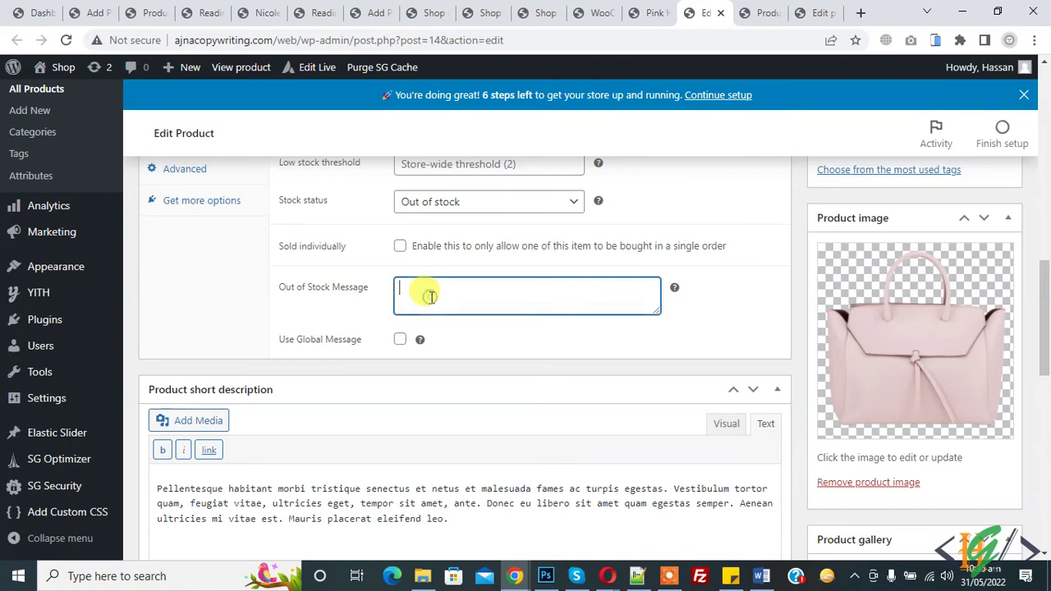
{"action": "type", "text": "Sorry Product is Out of Stock. Check Again Later"}
{"action": "key", "text": "ctrl+z"}
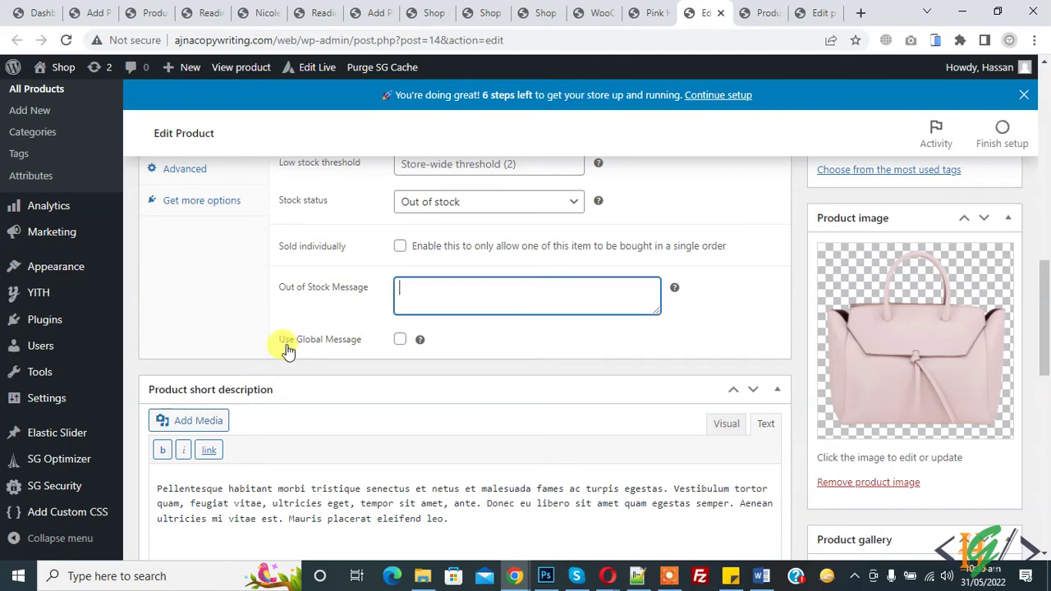
{"action": "left_click", "coordinate": [400, 339]}
{"action": "scroll", "coordinate": [736, 332], "scroll_direction": "up", "scroll_amount": 4}
{"action": "scroll", "coordinate": [516, 333], "scroll_direction": "down", "scroll_amount": 5}
{"action": "scroll", "coordinate": [1045, 312], "scroll_direction": "up", "scroll_amount": 5}
{"action": "scroll", "coordinate": [1049, 322], "scroll_direction": "up", "scroll_amount": 3}
{"action": "left_click", "coordinate": [990, 335]}
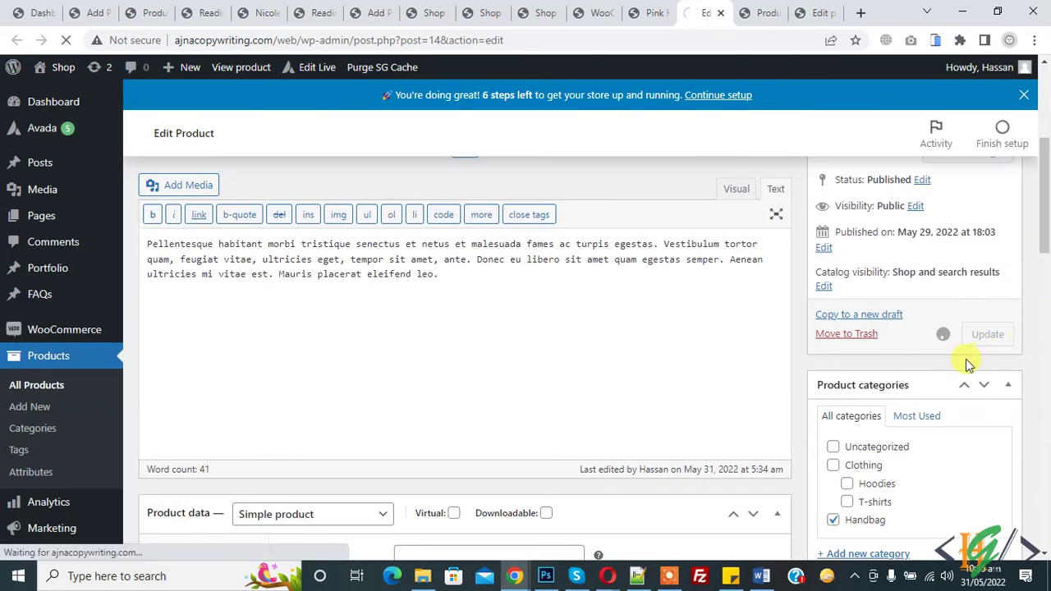
{"action": "left_click", "coordinate": [637, 10]}
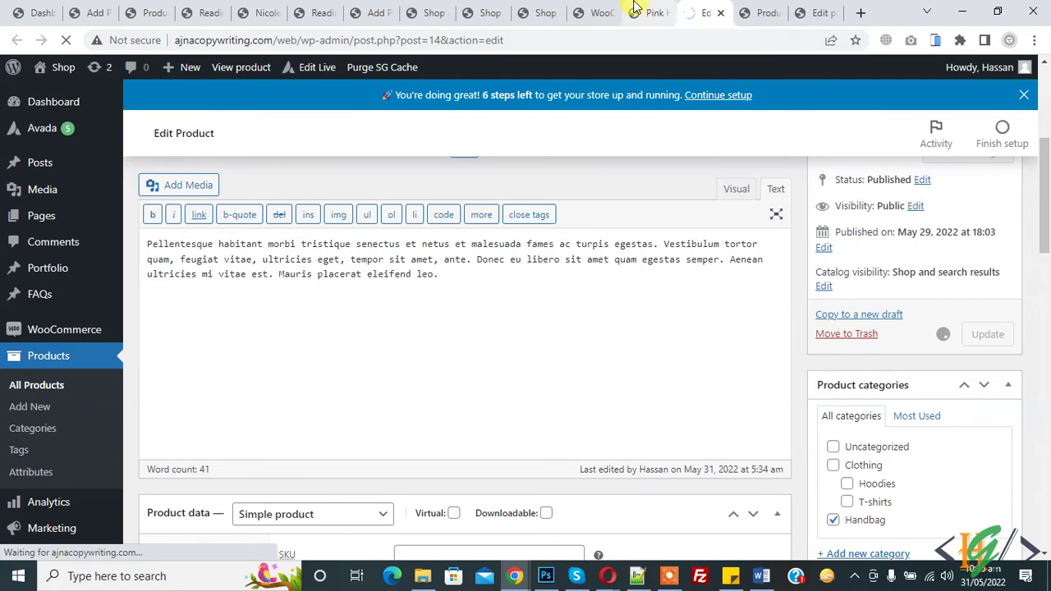
{"action": "left_click", "coordinate": [704, 10]}
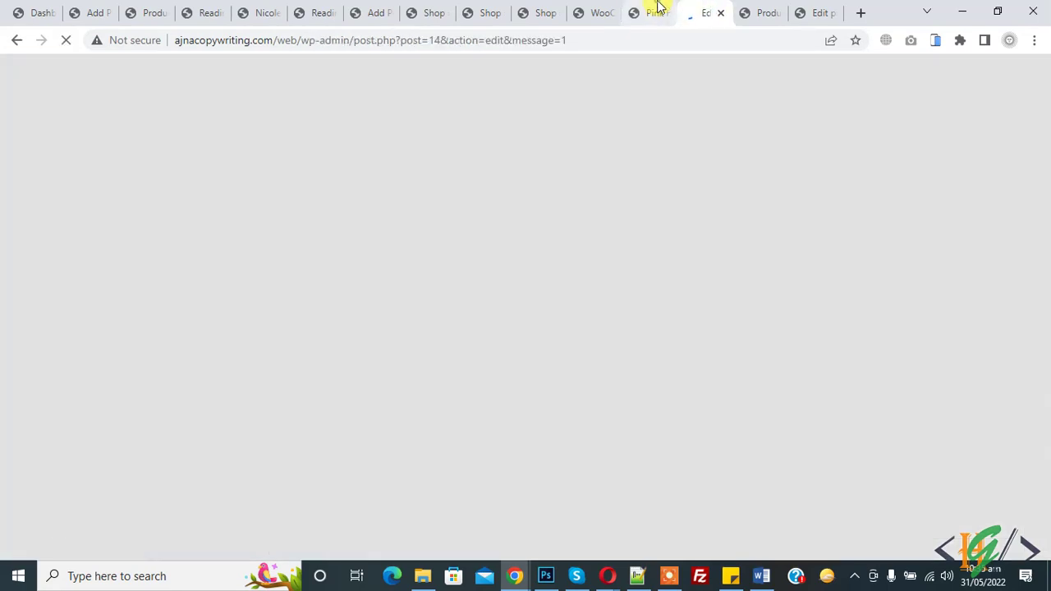
- Reload Pink Handbag and inspect the black 'Sorry, Product is Out of Stock. Check Again Later' box beside the price
{"action": "left_click", "coordinate": [652, 11]}
{"action": "left_click", "coordinate": [65, 39]}
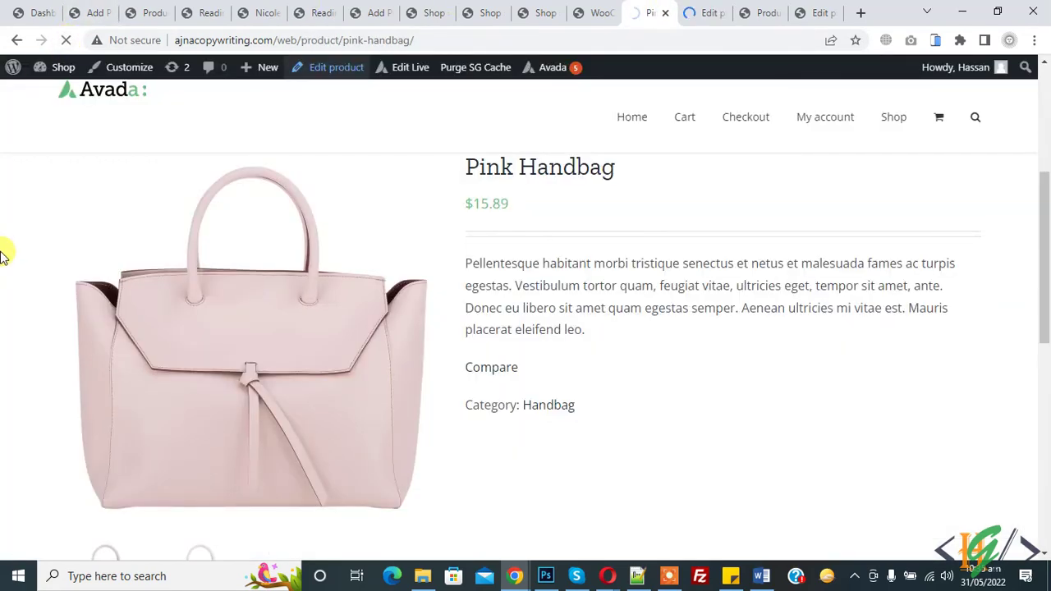
{"action": "left_click_drag", "start_coordinate": [479, 226], "coordinate": [746, 222]}
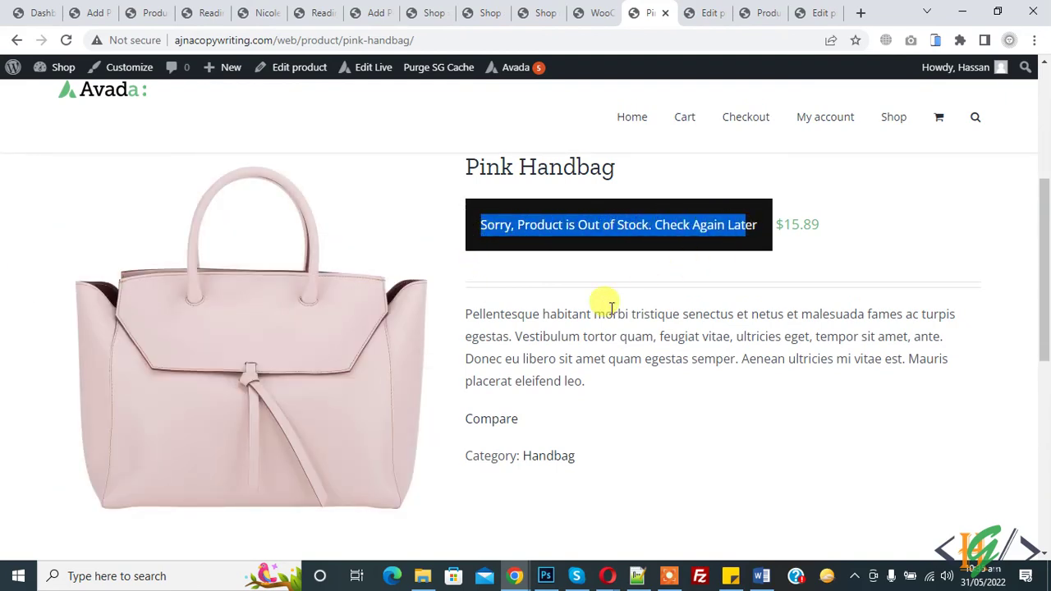
{"action": "scroll", "coordinate": [607, 300], "scroll_direction": "up", "scroll_amount": 2}
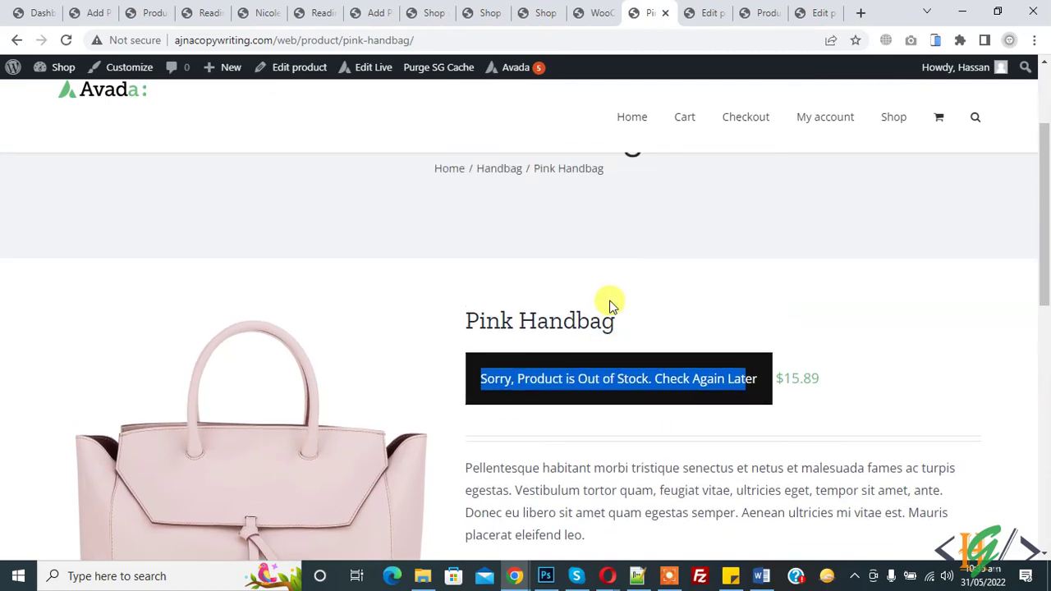
{"action": "left_click", "coordinate": [610, 300]}
{"action": "scroll", "coordinate": [653, 275], "scroll_direction": "down", "scroll_amount": 2}
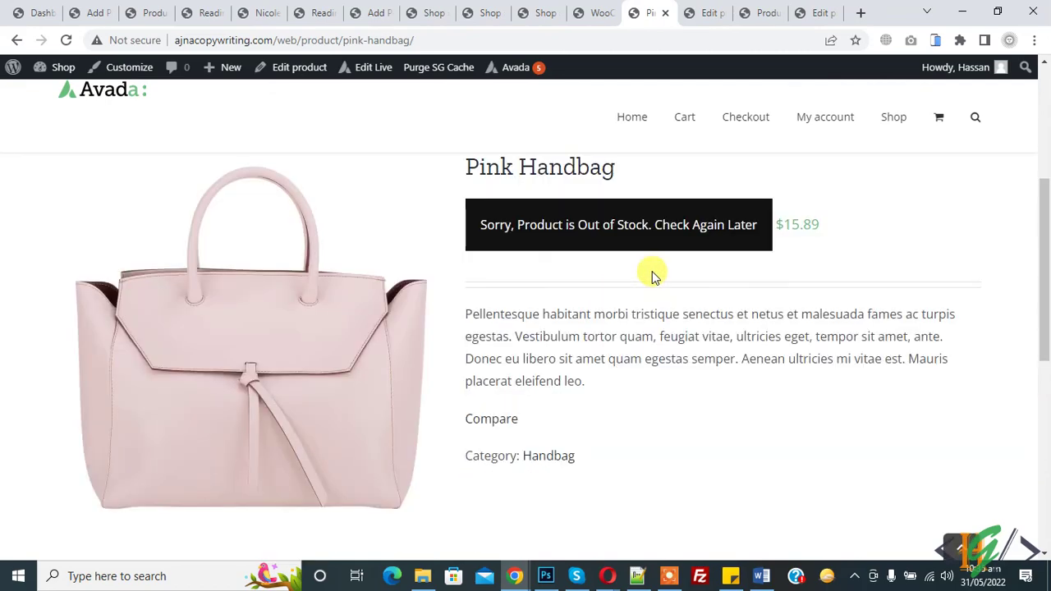